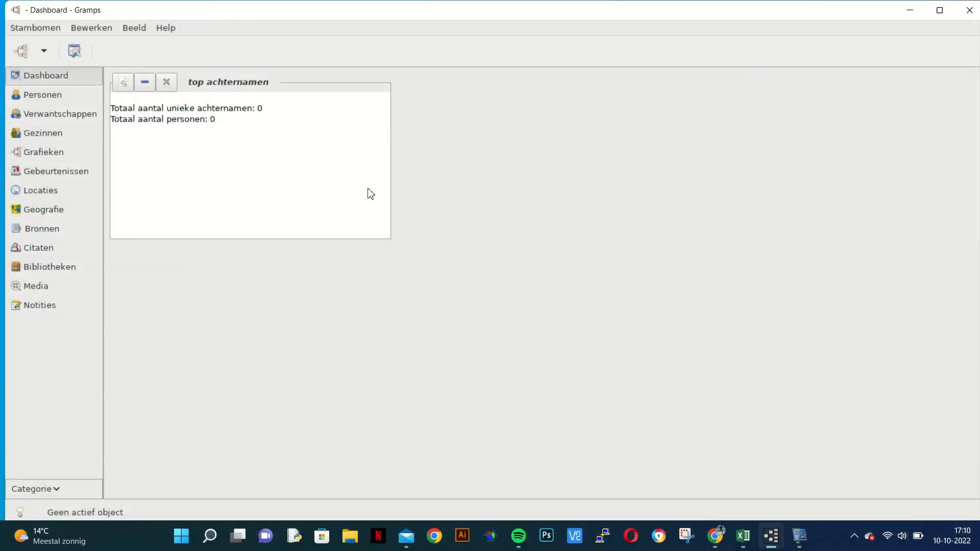
Step: Add an Achternamenwolk gramplet to the dashboard's middle column and an FAQ gramplet to the third column
right_click(483, 187)
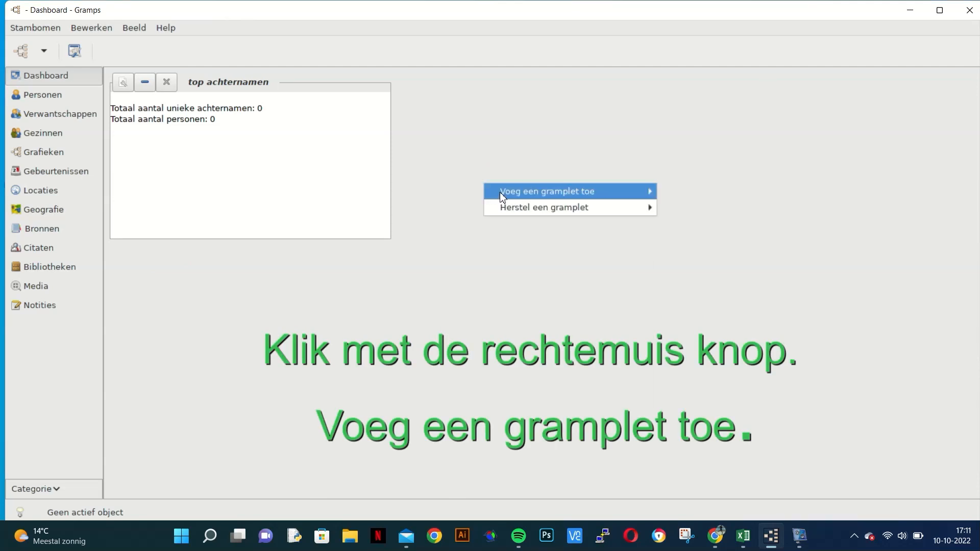
mouse_move(501, 191)
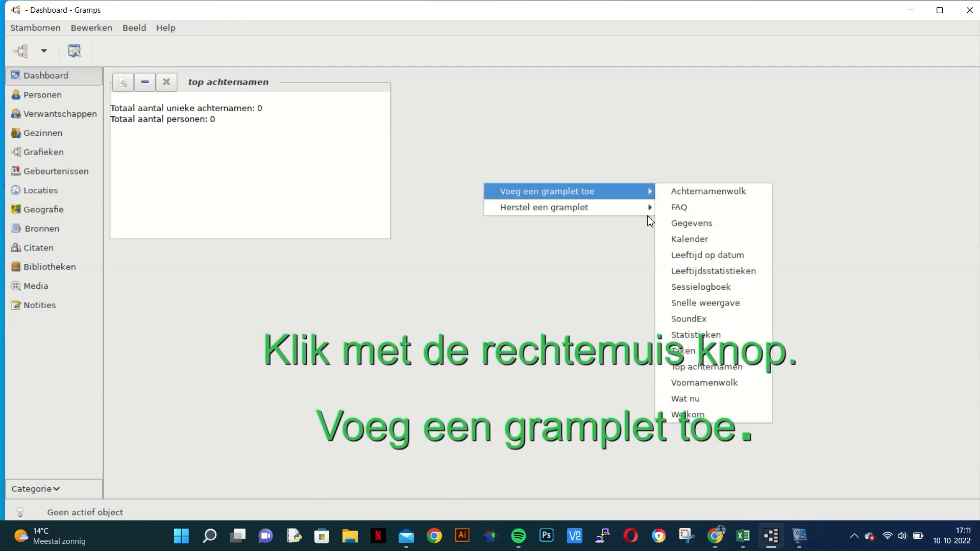
left_click(674, 194)
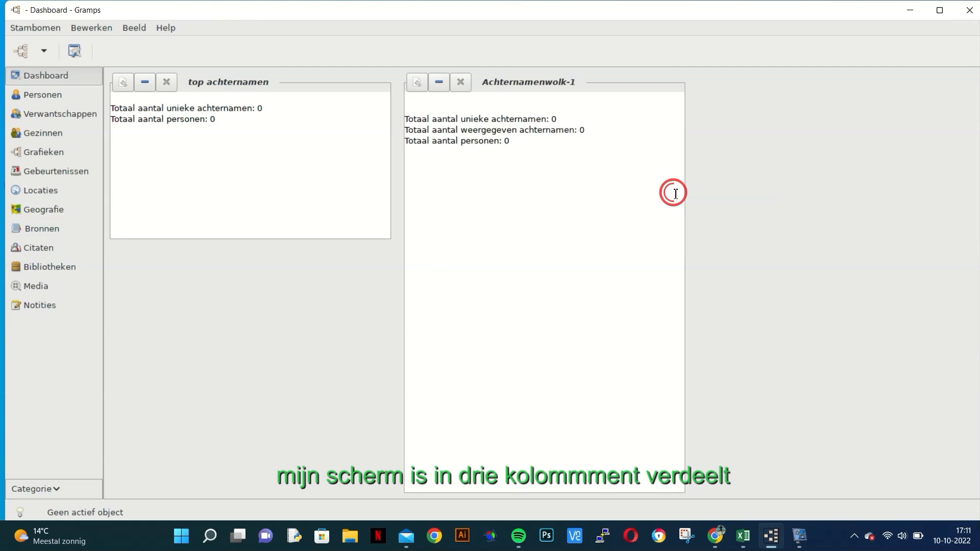
right_click(699, 185)
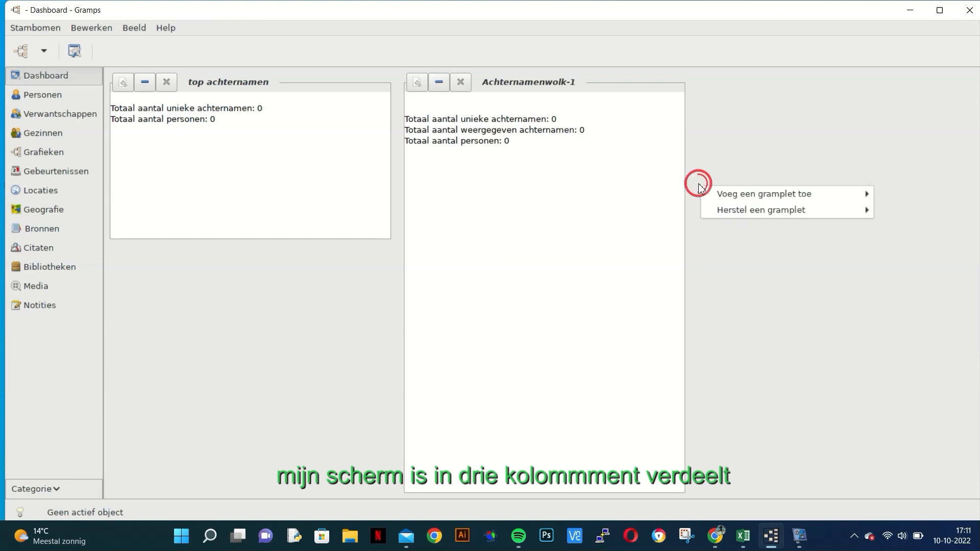
mouse_move(716, 193)
left_click(662, 209)
Step: Add a Gegevens gramplet below the FAQ gramplet in the third dashboard column
right_click(680, 221)
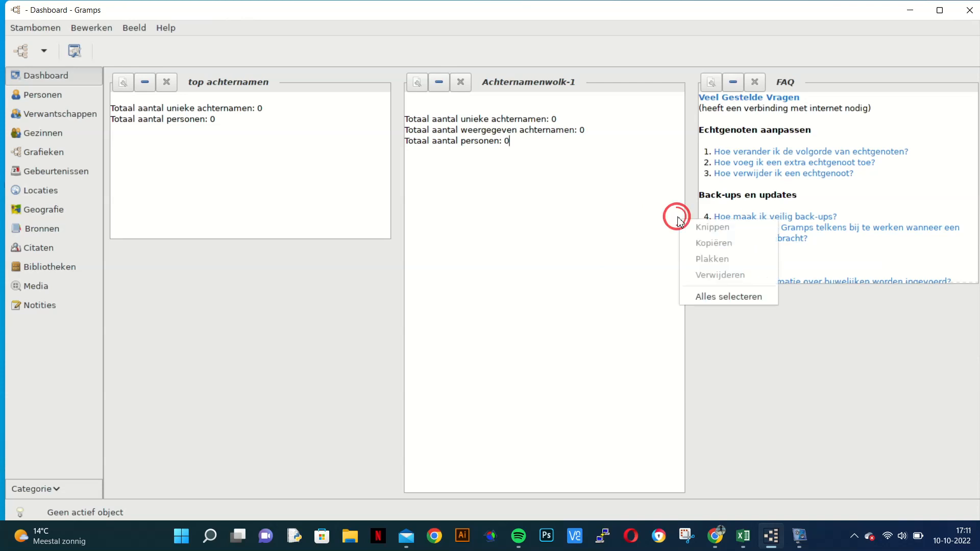
left_click(716, 354)
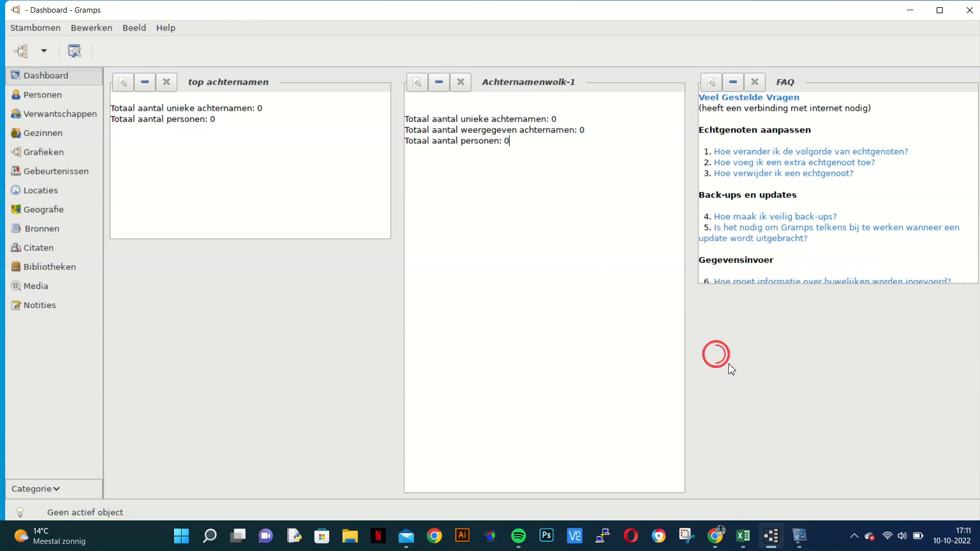
right_click(777, 329)
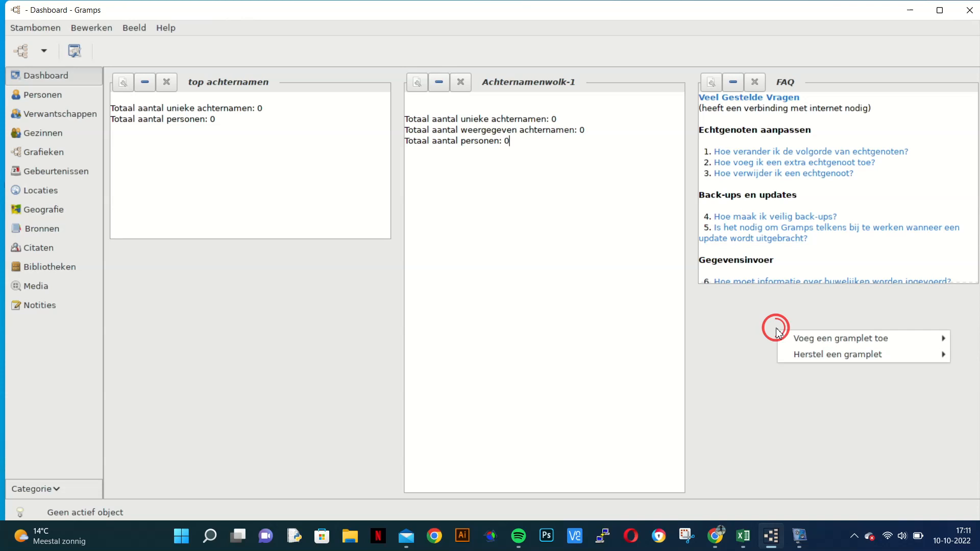
mouse_move(784, 337)
left_click(737, 351)
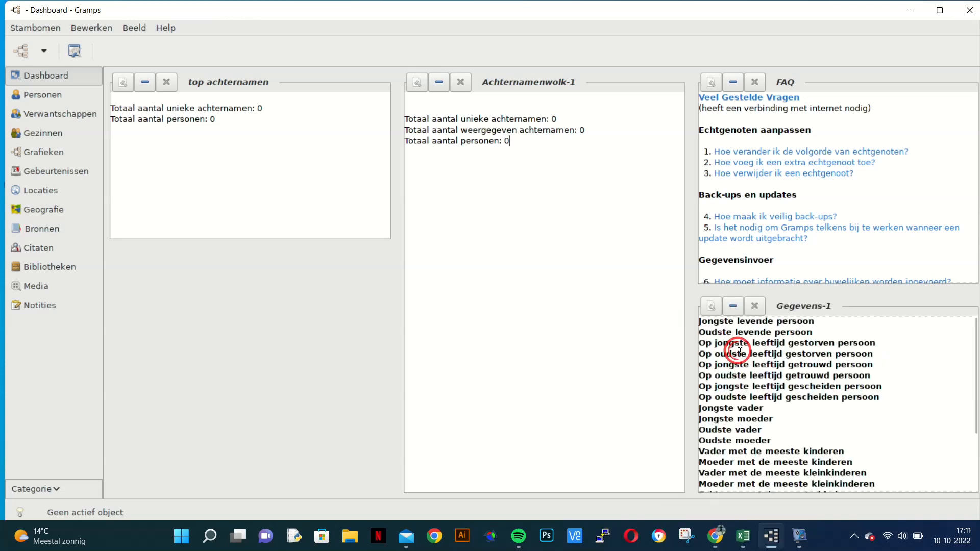
Step: Add a Kalender gramplet and a Leeftijd op datum gramplet below top achternamen in the first column
right_click(157, 314)
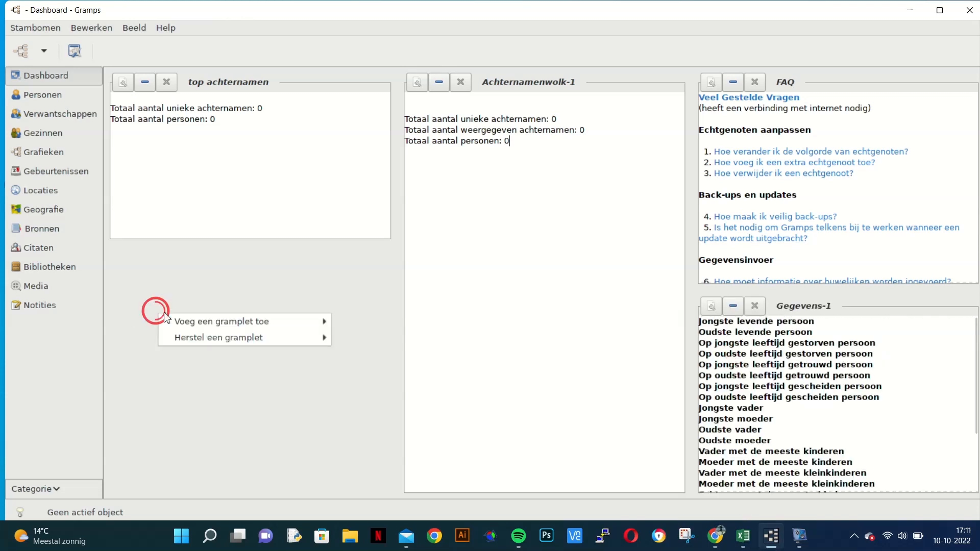
mouse_move(161, 320)
left_click(341, 368)
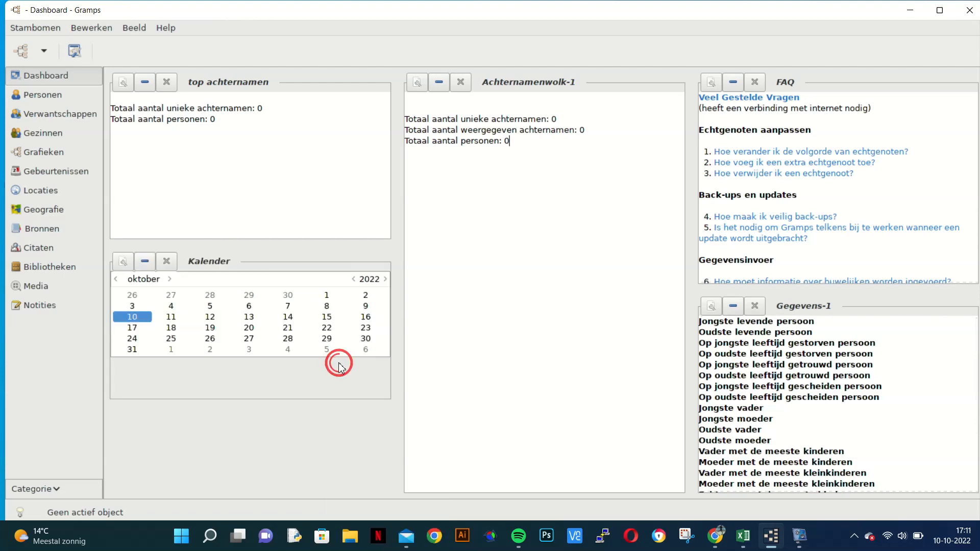
right_click(169, 421)
mouse_move(205, 429)
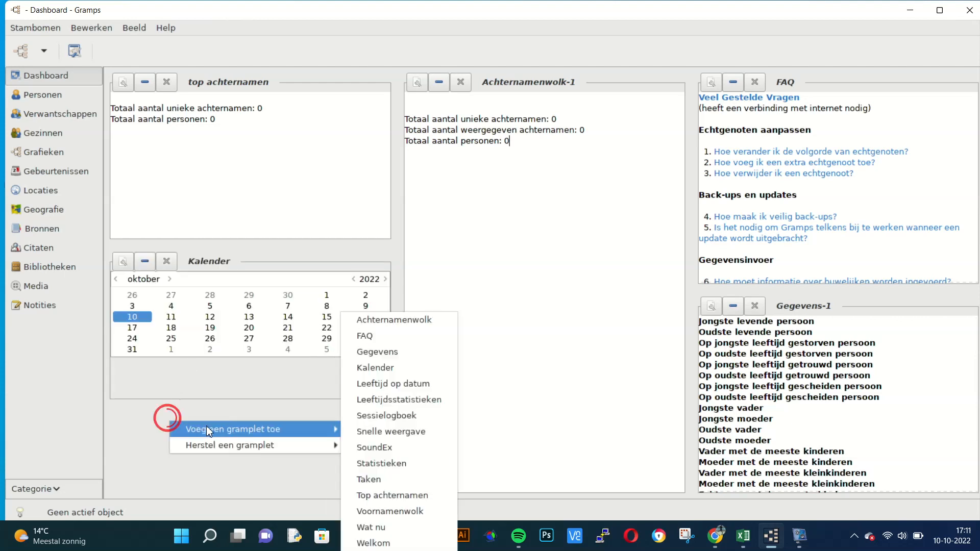
left_click(366, 389)
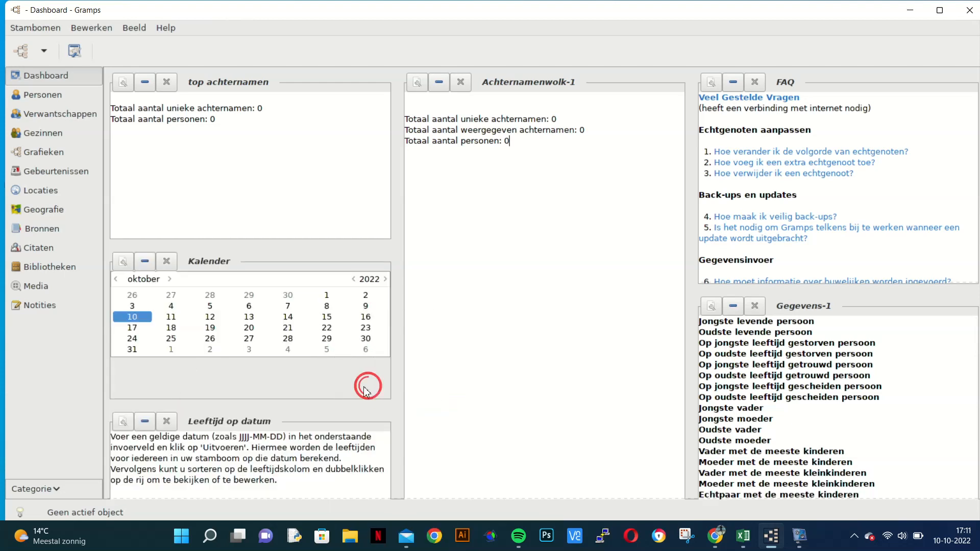
scroll(289, 387, "down", 3)
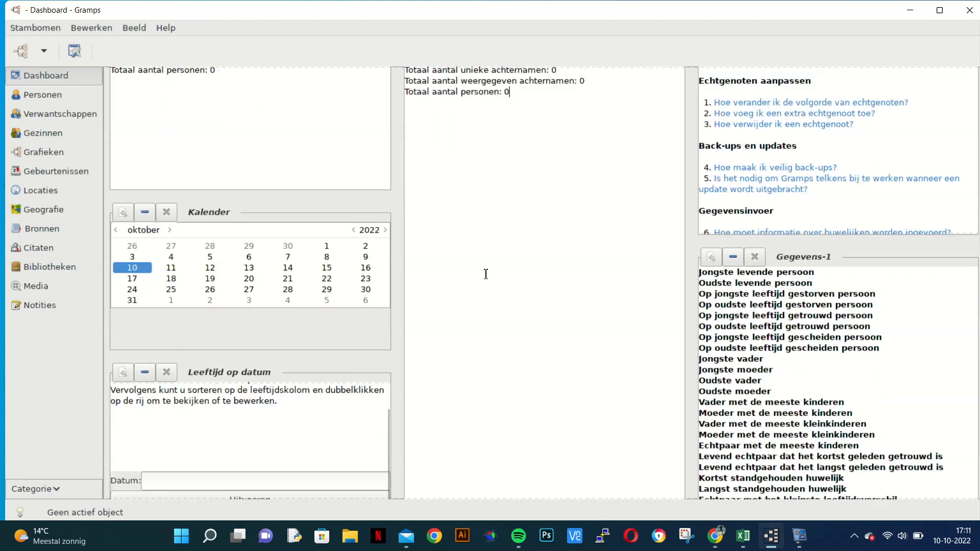
scroll(452, 116, "up", 3)
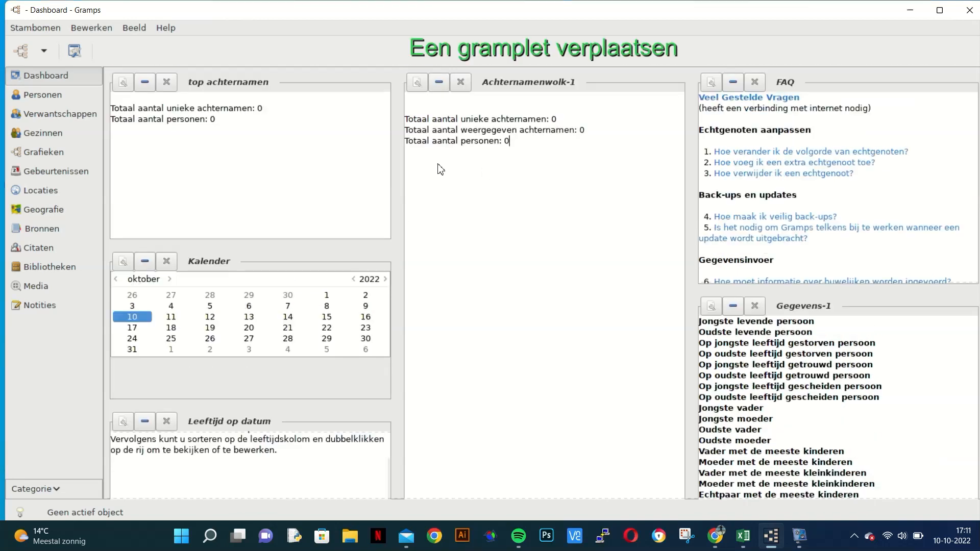
Step: Move the Achternamenwolk gramplet to the first column, between top achternamen and Kalender
left_click(415, 85)
left_click_drag(415, 85, 383, 247)
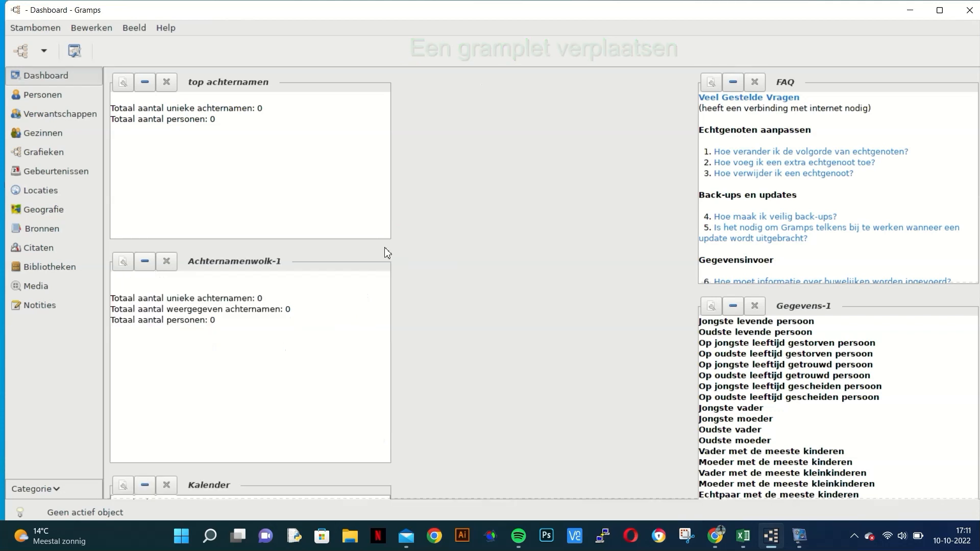
scroll(656, 251, "down", 5)
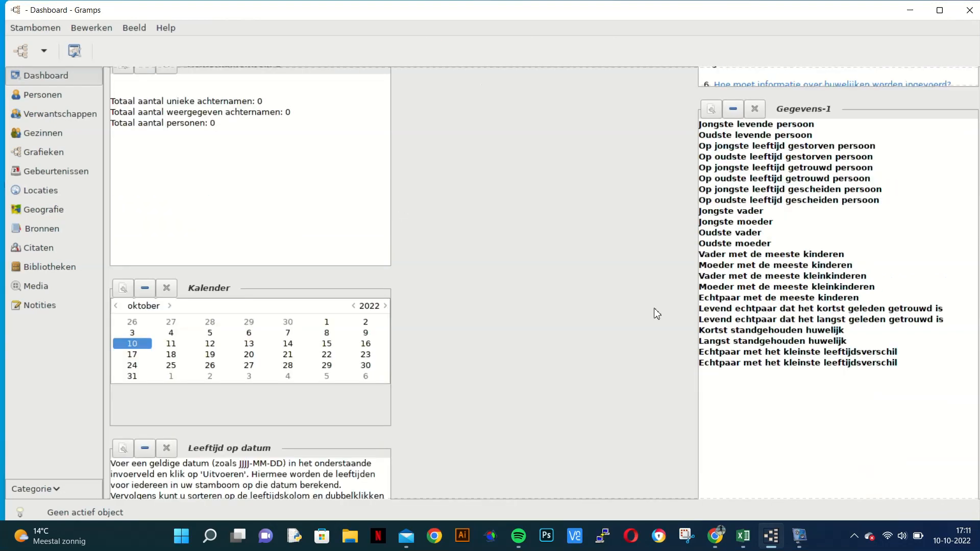
scroll(600, 311, "up", 5)
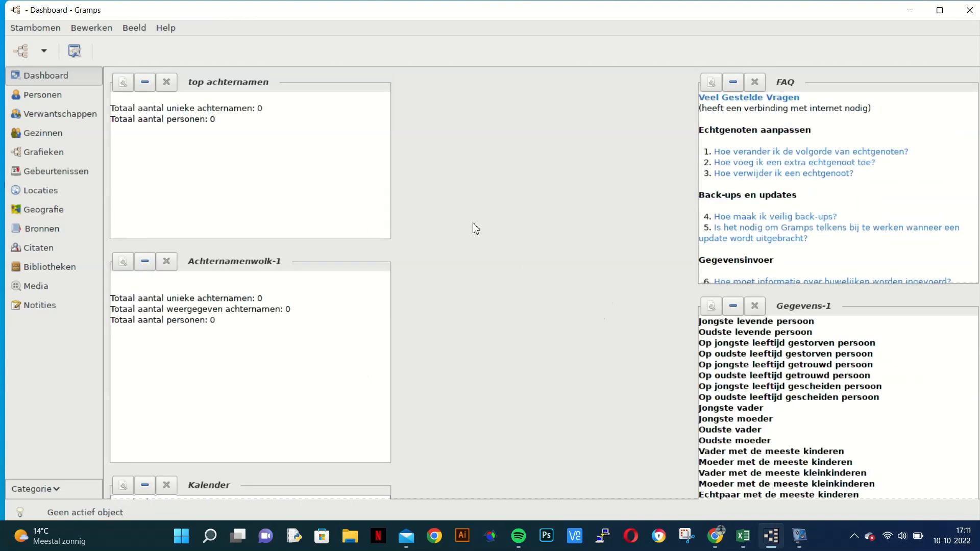
Step: Add a second Leeftijd op datum gramplet to the emptied middle column
right_click(509, 214)
mouse_move(534, 226)
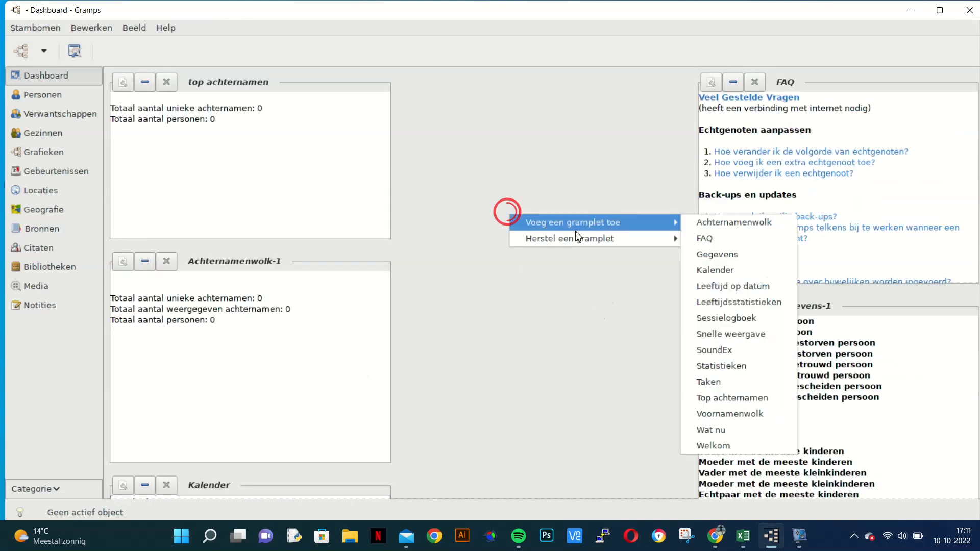
left_click(714, 287)
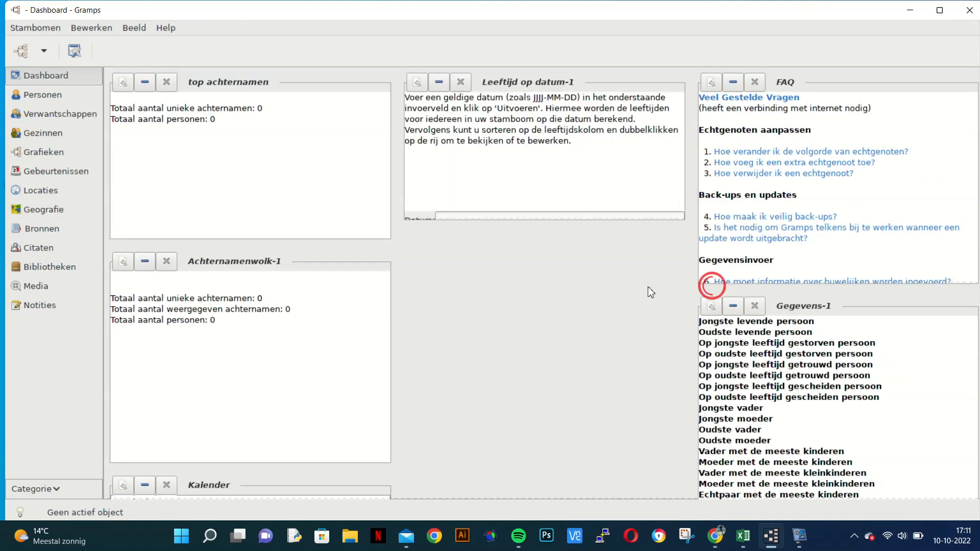
Step: Add a Leeftijdsstatistieken gramplet below Leeftijd op datum in the middle column and collapse both gramplets
right_click(523, 278)
mouse_move(577, 292)
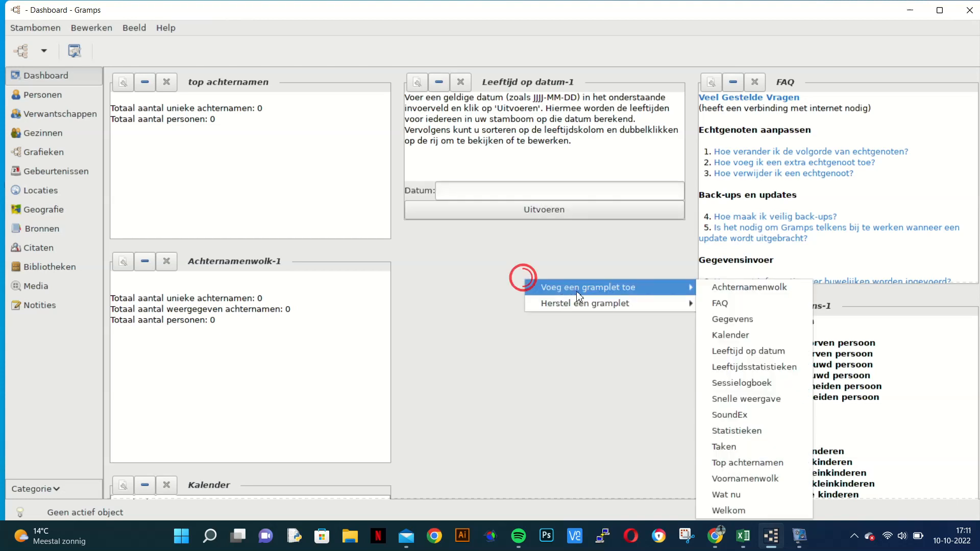
left_click(707, 367)
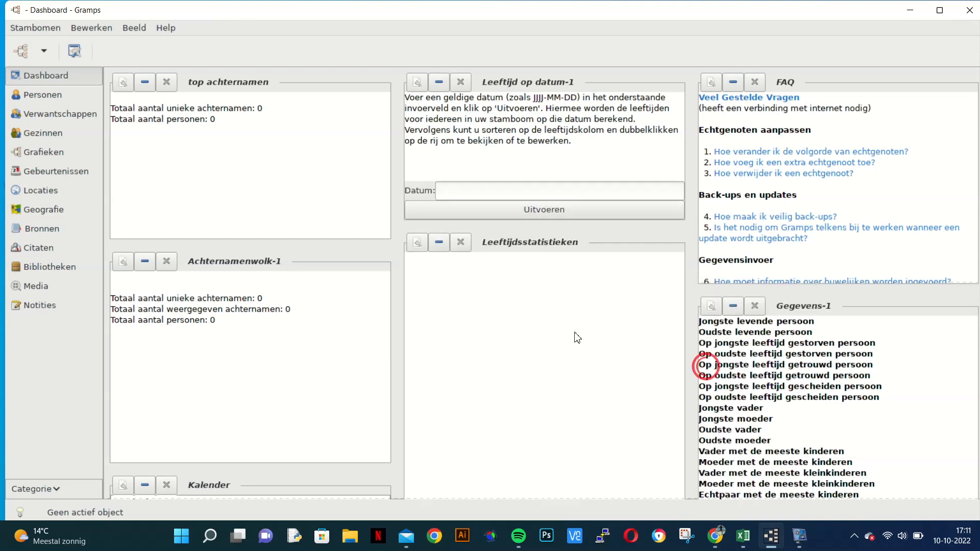
left_click(438, 243)
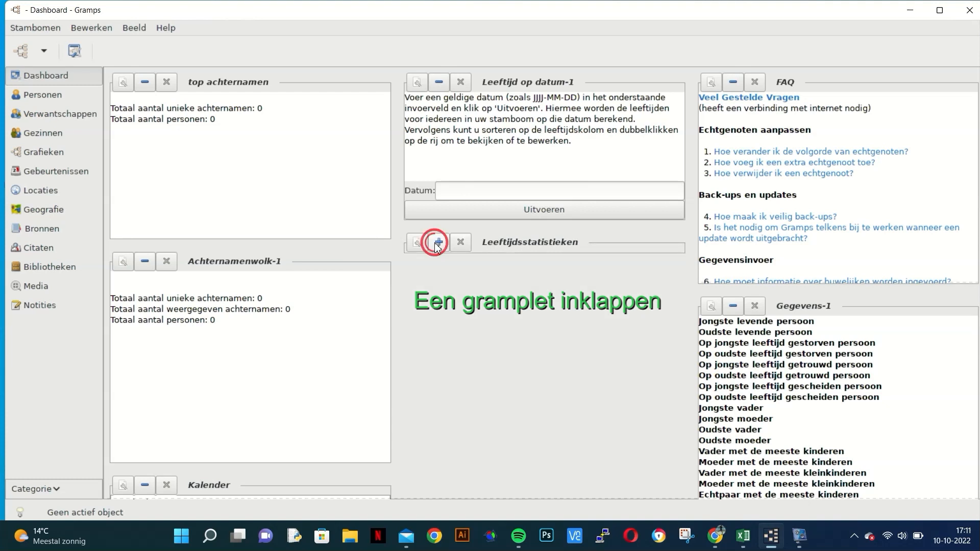
left_click(439, 82)
Step: Add a Sessielogboek gramplet below Leeftijdsstatistieken in the middle column and collapse it
right_click(443, 161)
mouse_move(491, 170)
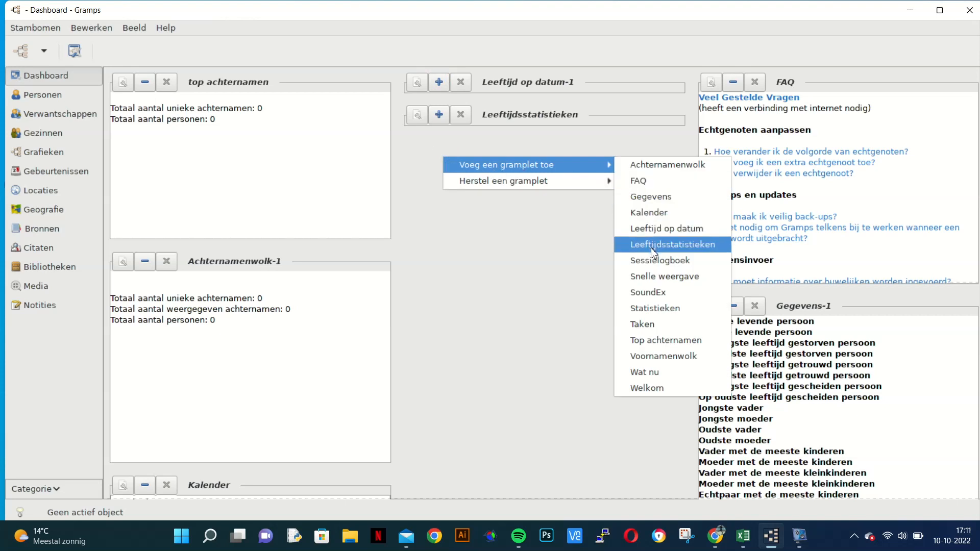
left_click(658, 264)
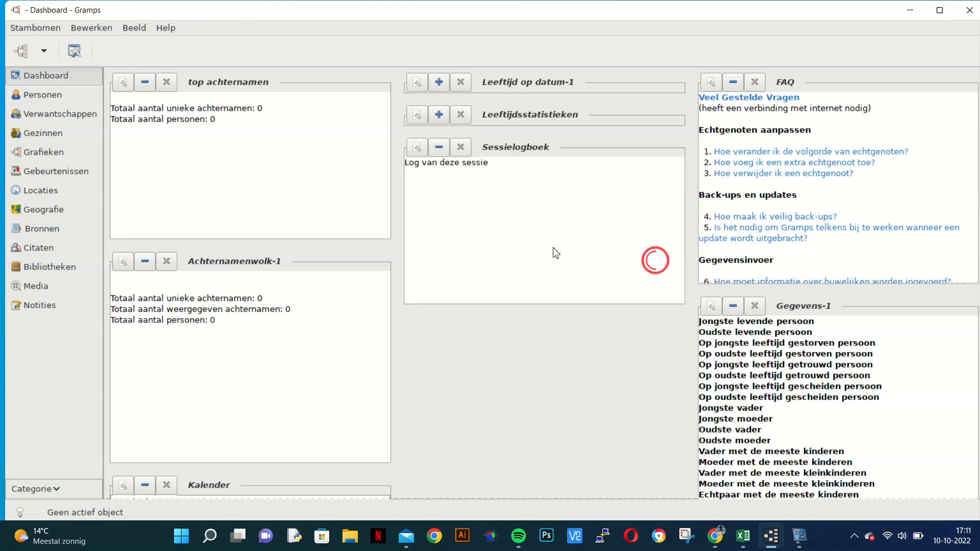
left_click(440, 149)
Step: Add a Snelle weergave gramplet below Sessielogboek in the middle column and collapse it
right_click(463, 191)
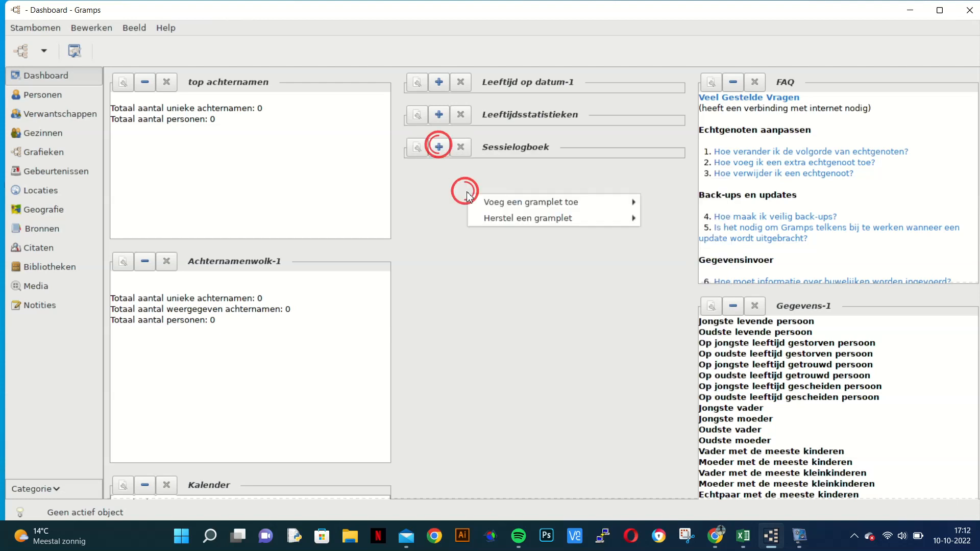
mouse_move(489, 201)
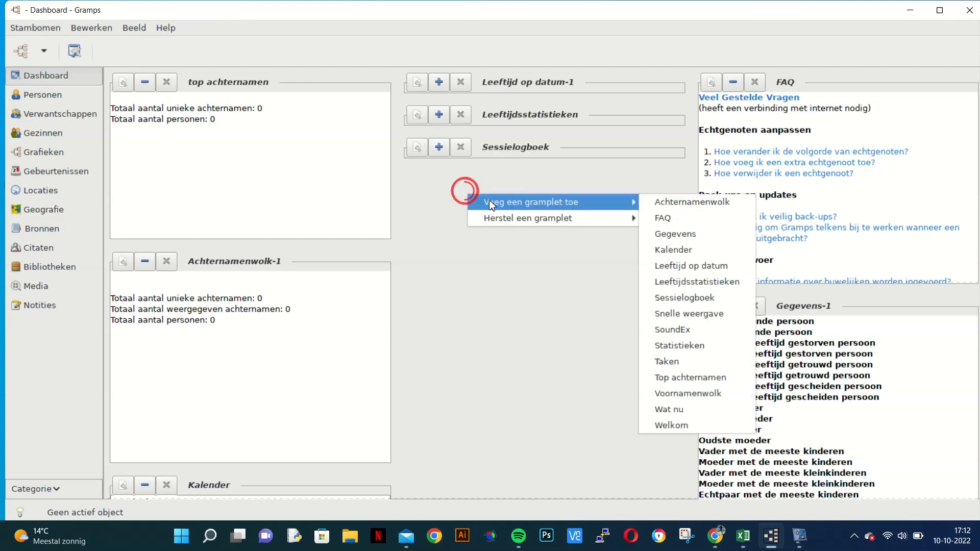
left_click(667, 316)
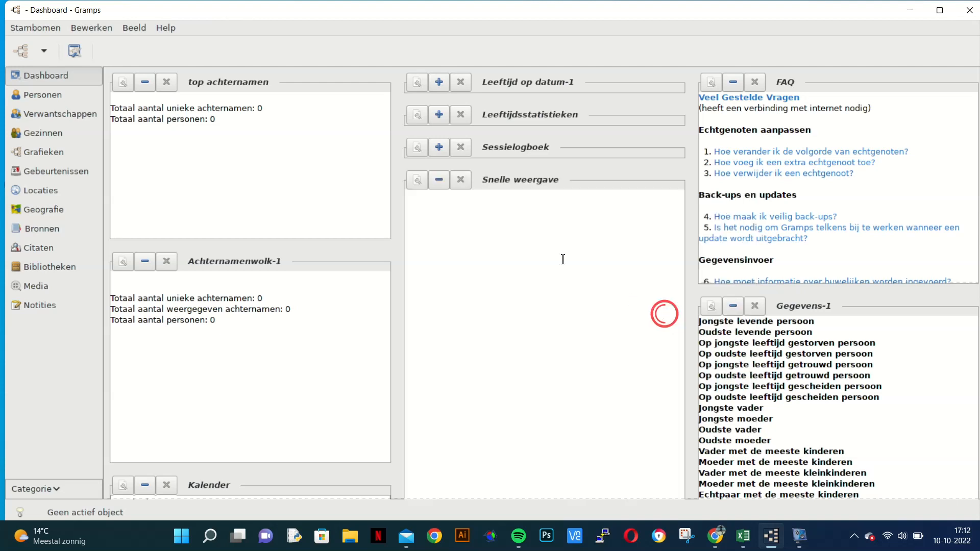
left_click(438, 180)
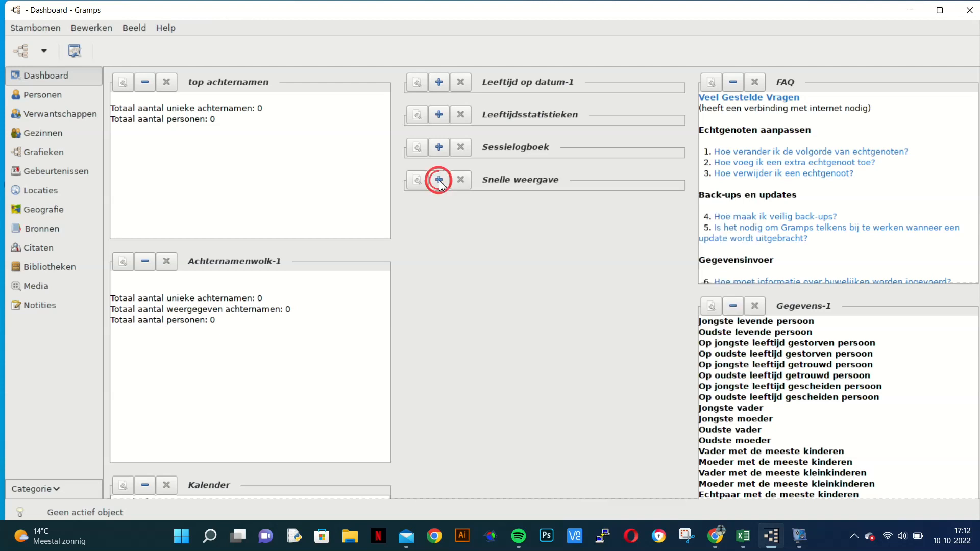
right_click(425, 231)
mouse_move(430, 235)
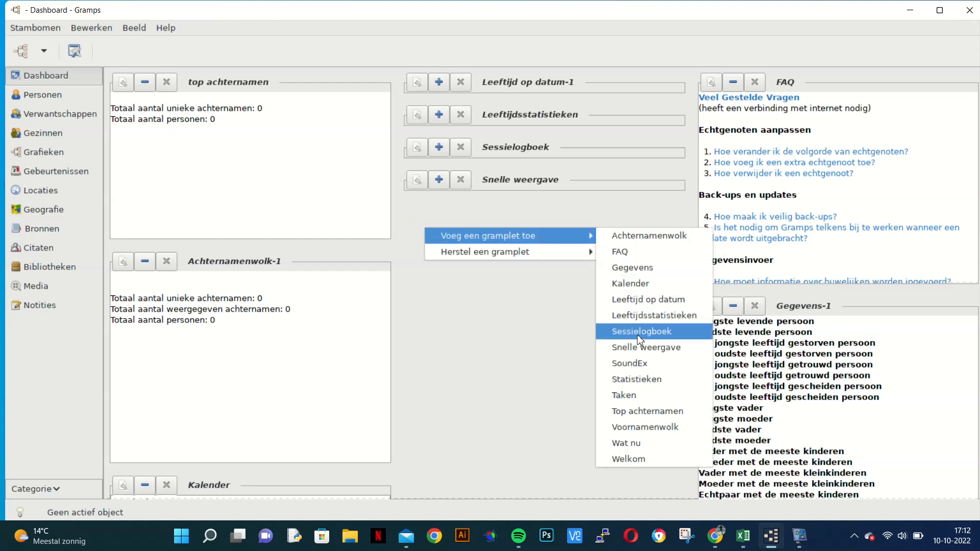
left_click(620, 121)
Step: Add a SoundEx gramplet below Snelle weergave in the middle column
right_click(470, 218)
mouse_move(489, 224)
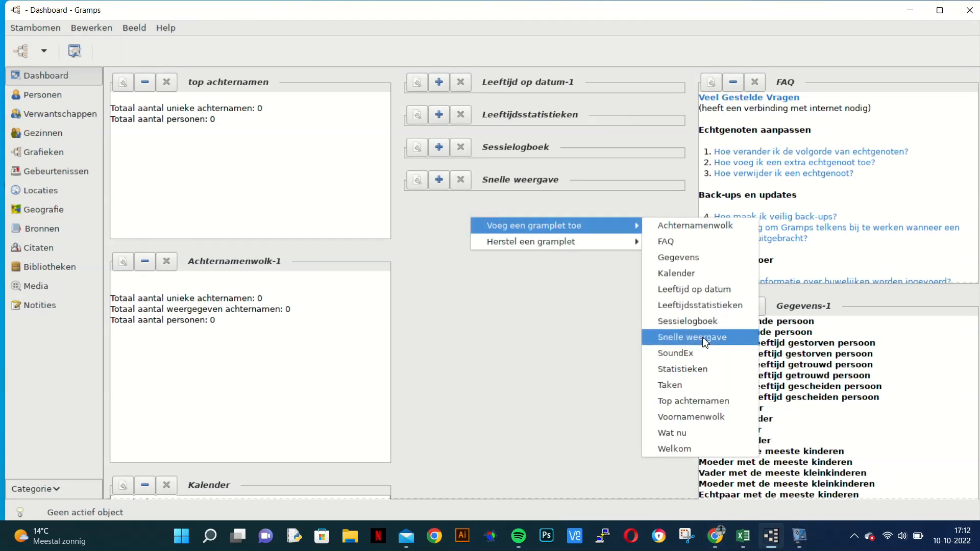
left_click(692, 353)
Step: Add a Statistieken gramplet below SoundEx in the middle column and collapse it
right_click(535, 303)
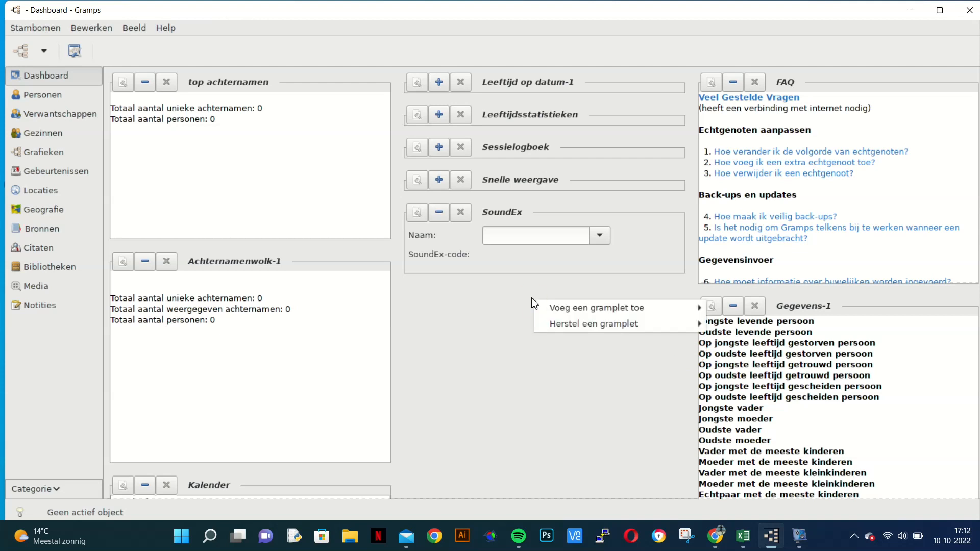
mouse_move(612, 307)
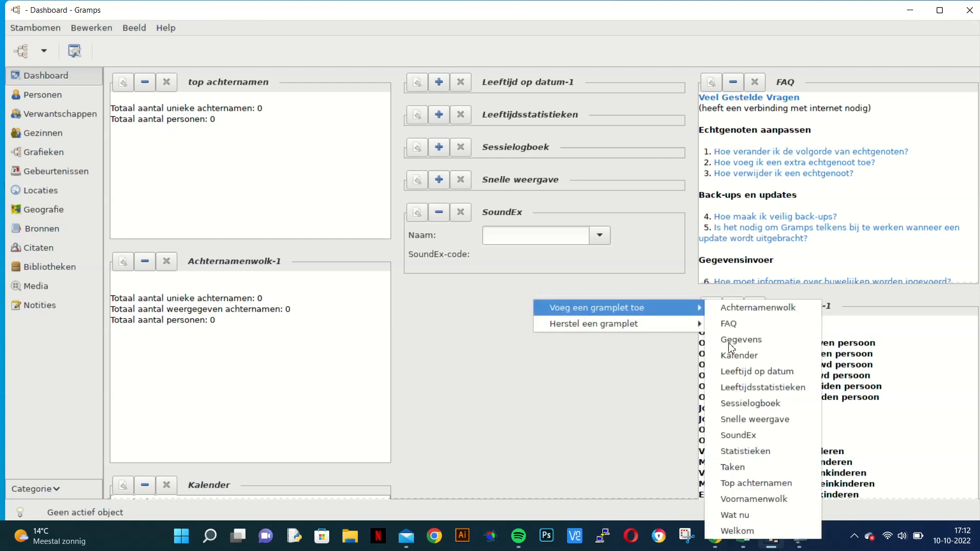
left_click(748, 450)
left_click(442, 296)
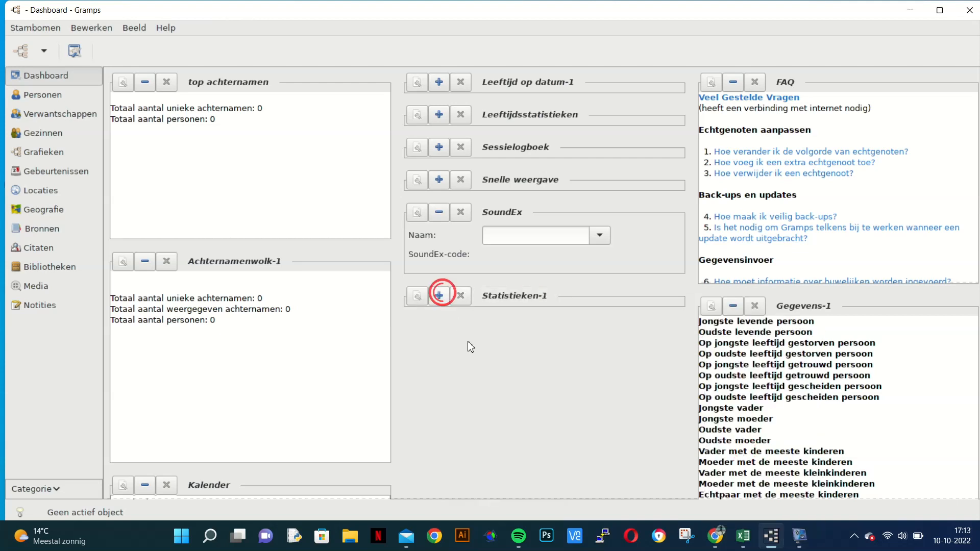
Step: Add a Taken gramplet below the collapsed Statistieken gramplet in the middle column
right_click(475, 358)
mouse_move(546, 363)
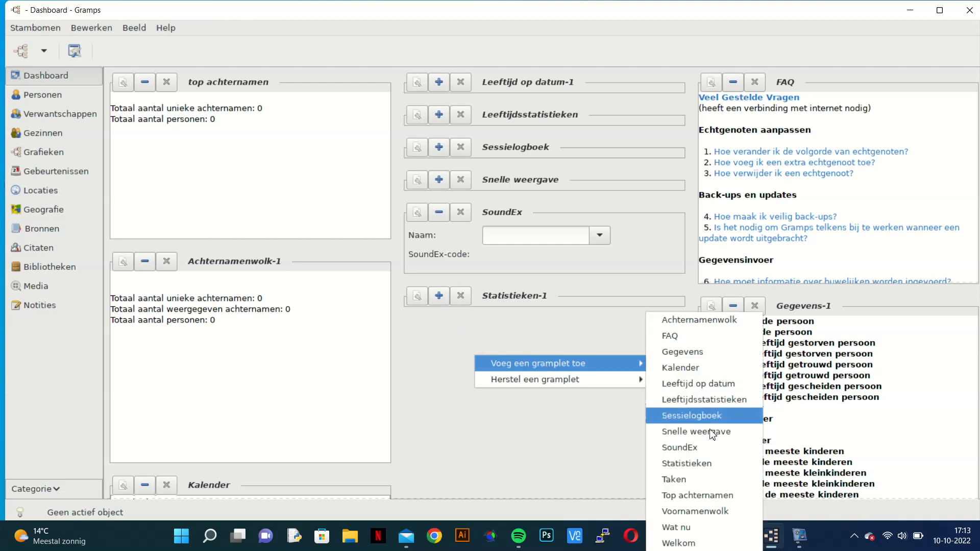
left_click(682, 479)
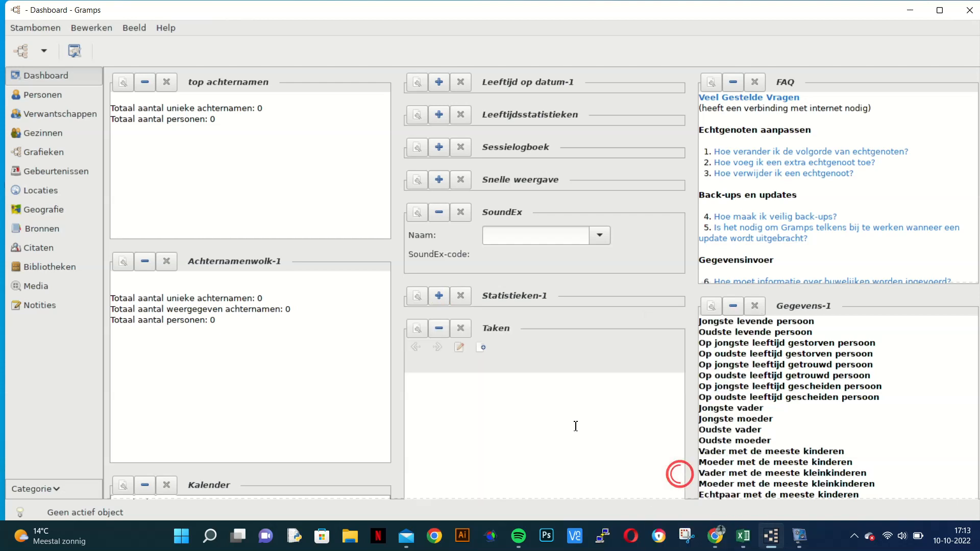
Step: Collapse the Taken gramplet and add a Top achternamen gramplet below it in the middle column
left_click(439, 326)
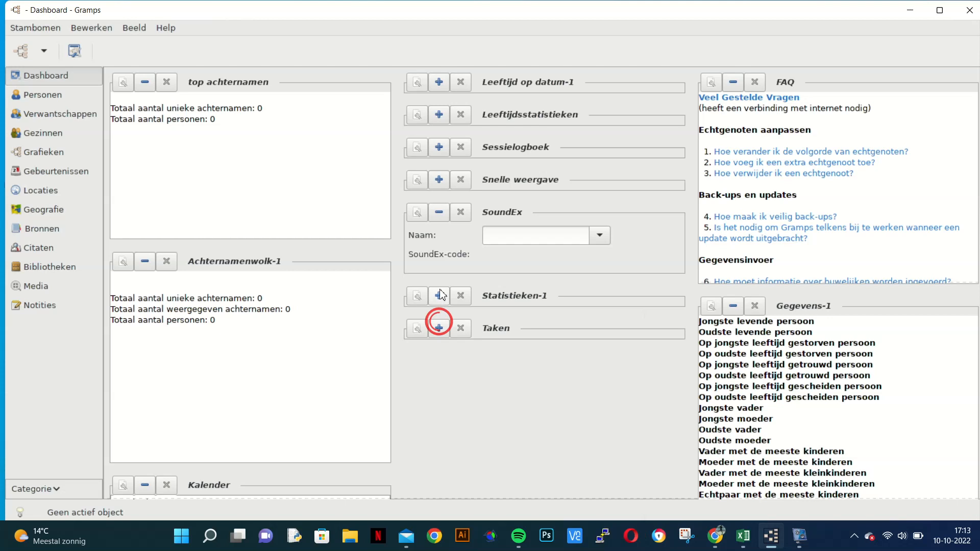
right_click(495, 370)
mouse_move(663, 375)
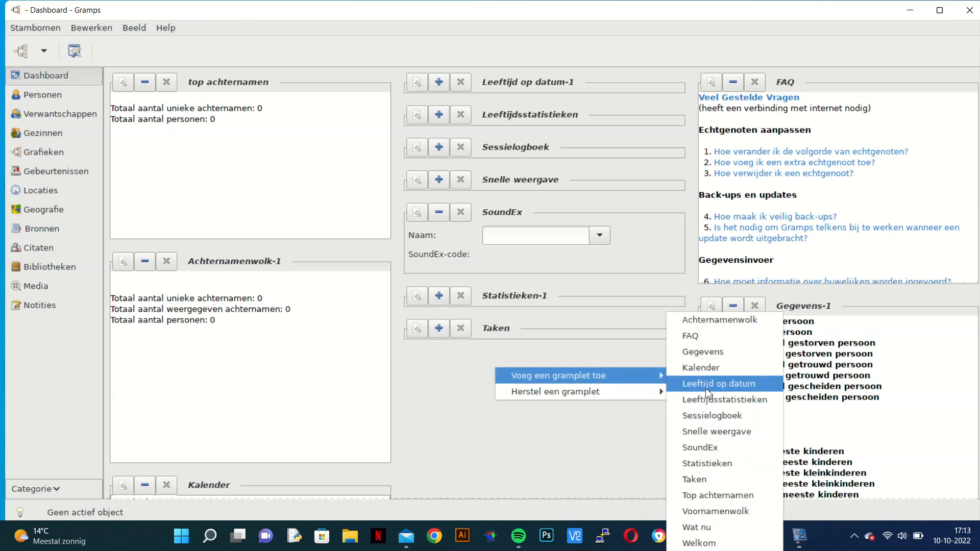
left_click(690, 496)
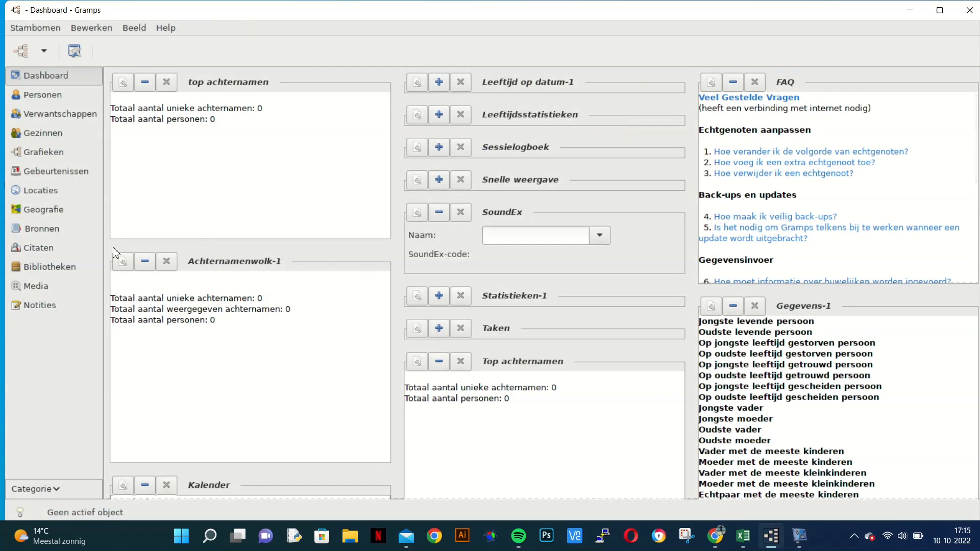
Step: Collapse the Achternamenwolk, Kalender, Leeftijd op datum and top achternamen gramplets in the left column
left_click(144, 260)
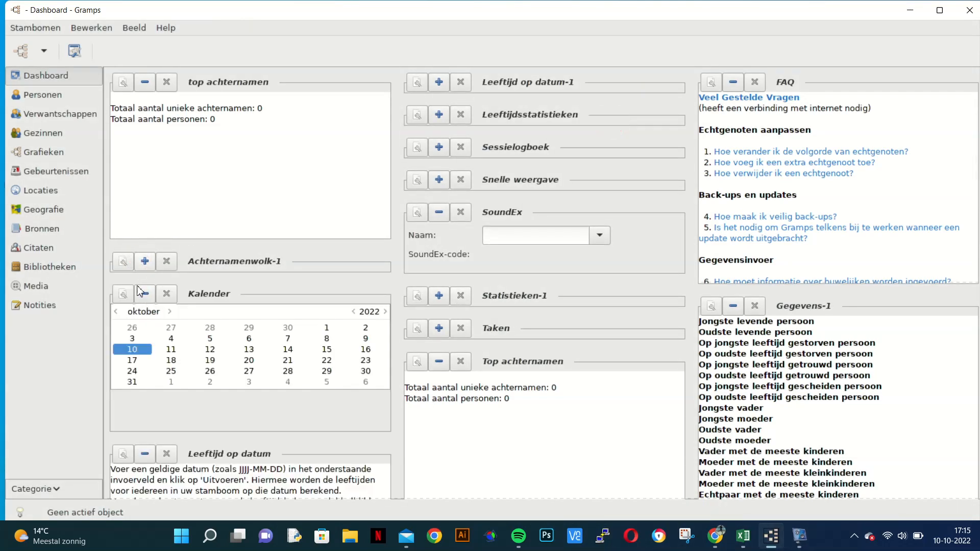
left_click(141, 293)
left_click(144, 327)
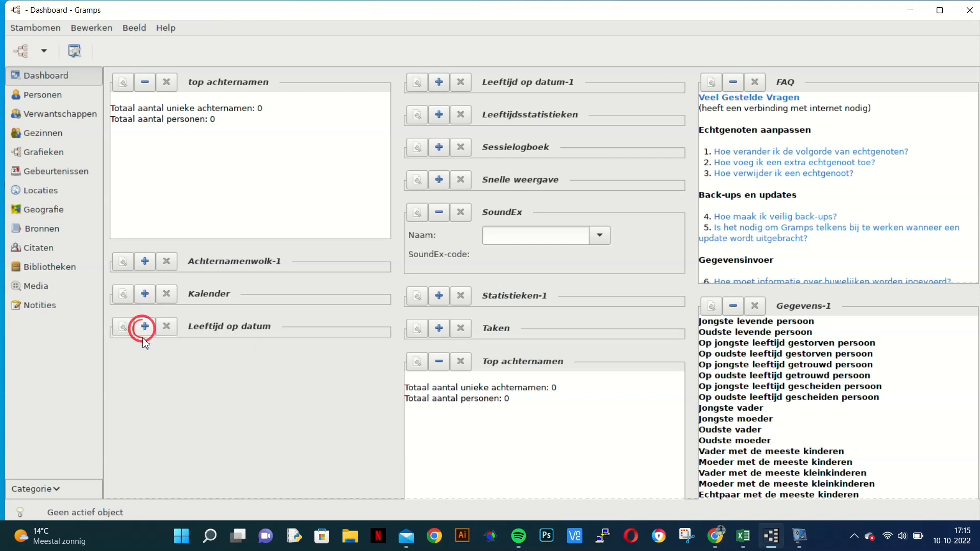
left_click(145, 83)
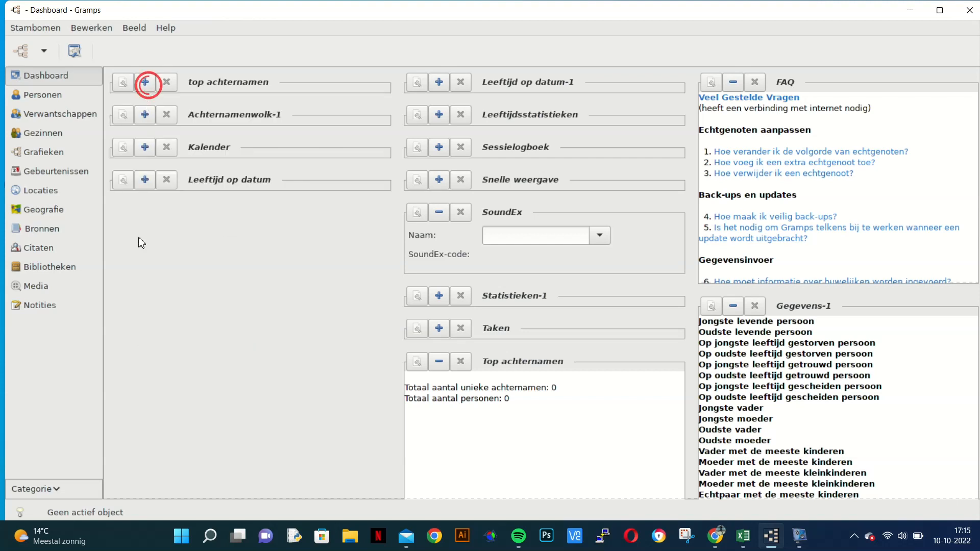
Step: Add a Welkom gramplet below Leeftijd op datum in the left column and collapse it
right_click(141, 243)
mouse_move(217, 249)
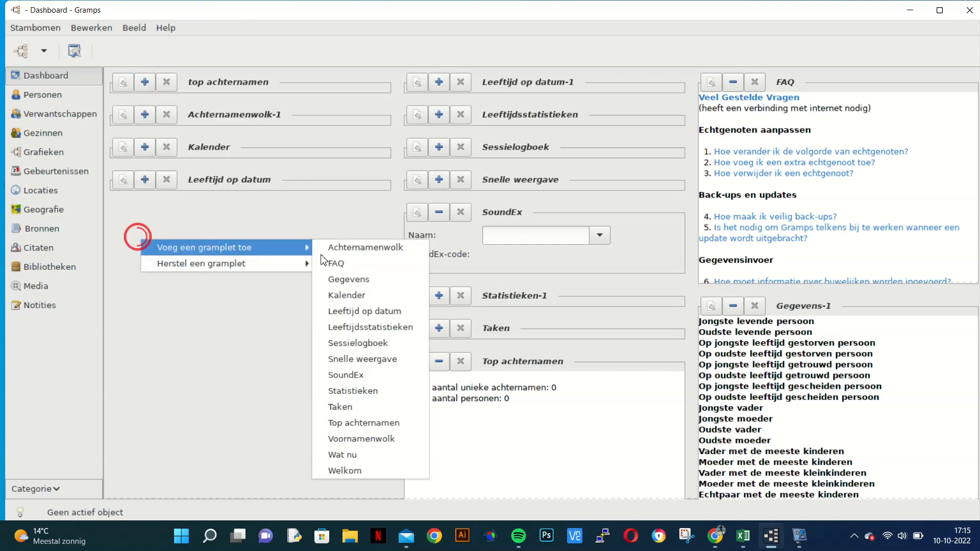
left_click(354, 467)
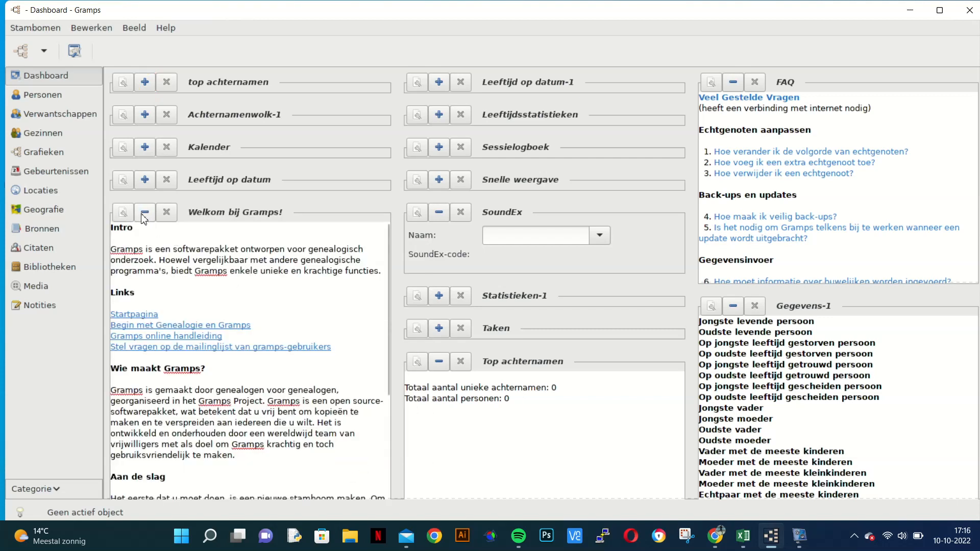
left_click(145, 212)
Step: Add a Wat nu gramplet below the Welkom gramplet in the left column and collapse it
right_click(174, 246)
mouse_move(286, 275)
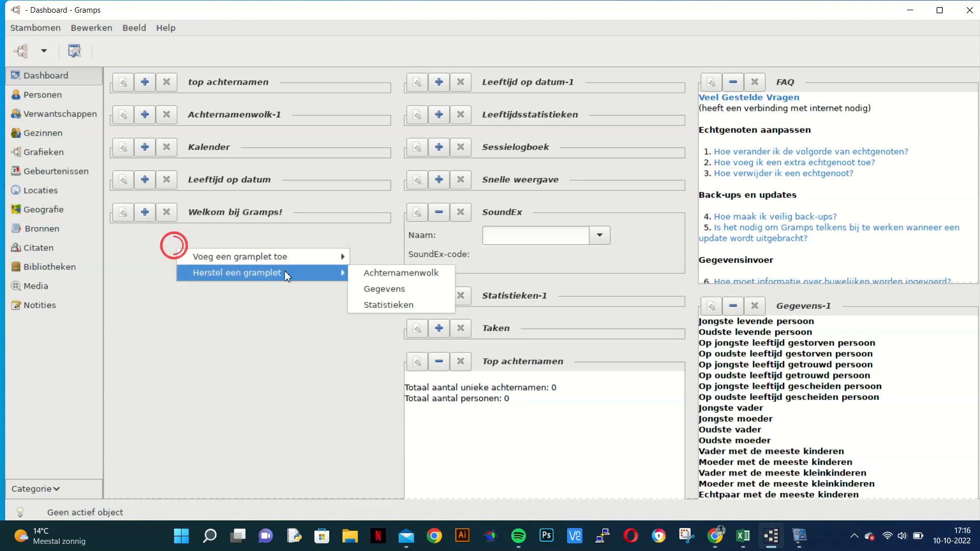
mouse_move(332, 257)
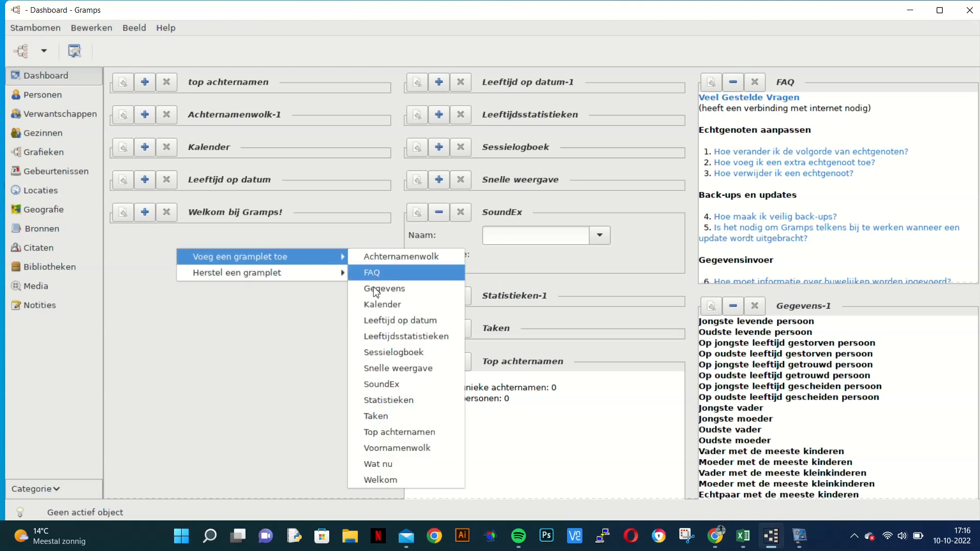
left_click(377, 464)
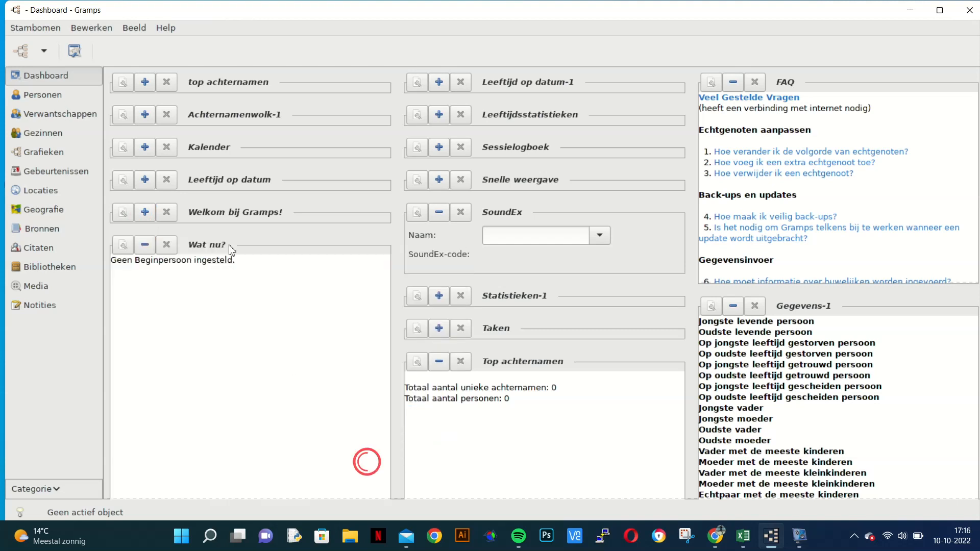
left_click(144, 244)
Step: Add a Voornamenwolk gramplet below Wat nu in the left column, then collapse and re-expand it
right_click(147, 269)
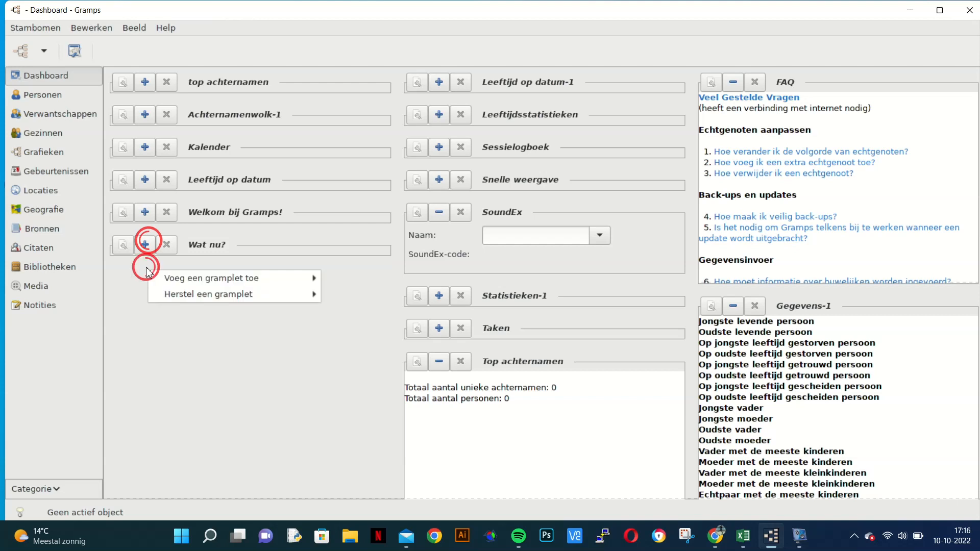
mouse_move(191, 278)
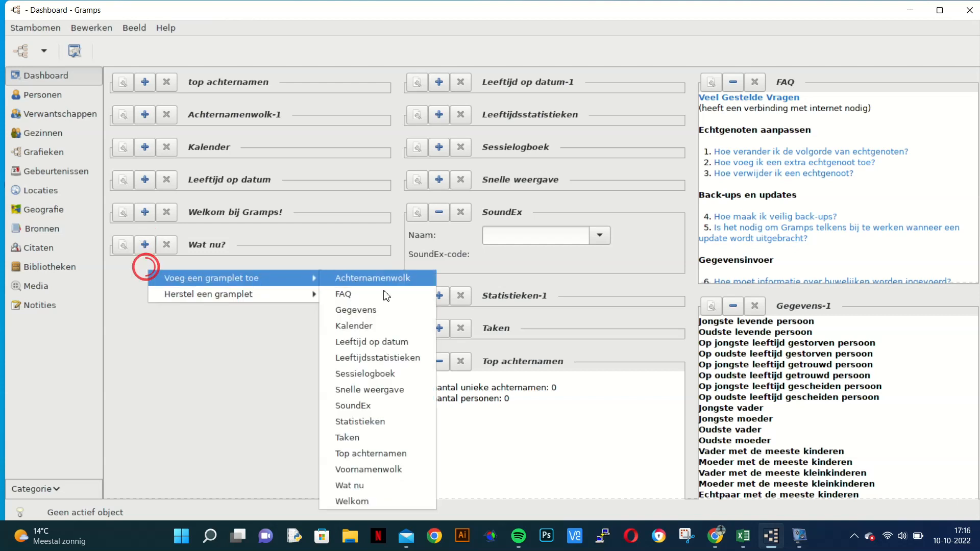
left_click(393, 469)
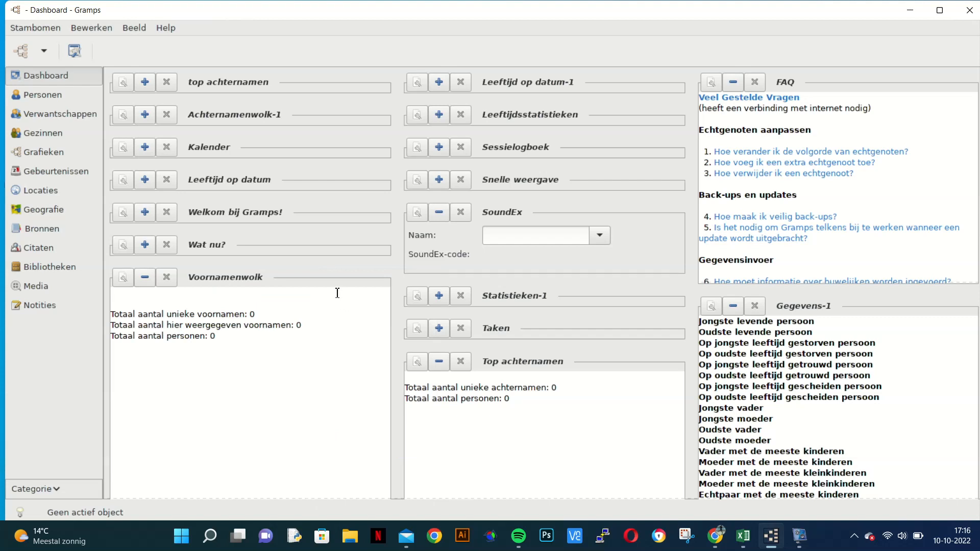
left_click(145, 276)
right_click(151, 316)
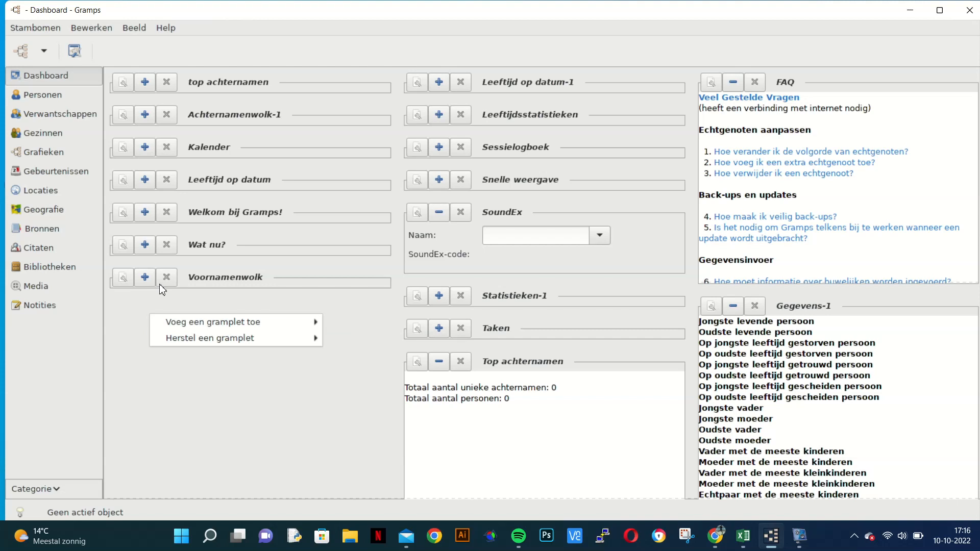
left_click(144, 279)
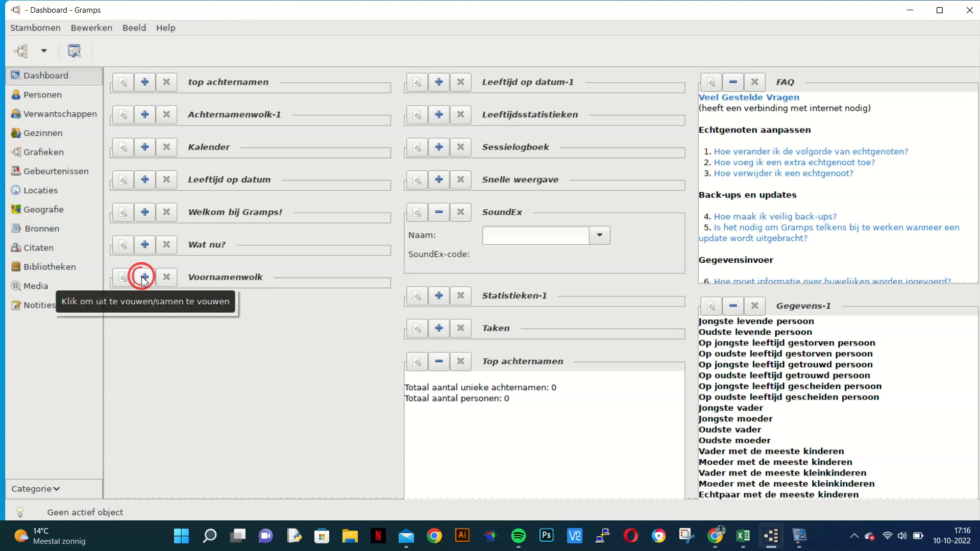
left_click(145, 279)
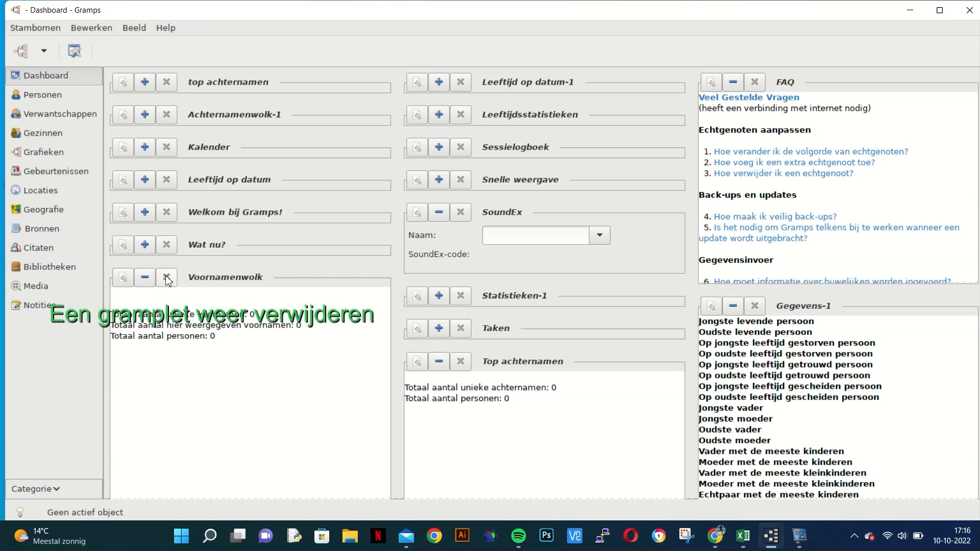
Step: Remove all the gramplets from the left column, from Voornamenwolk at the bottom up to top achternamen
left_click(167, 278)
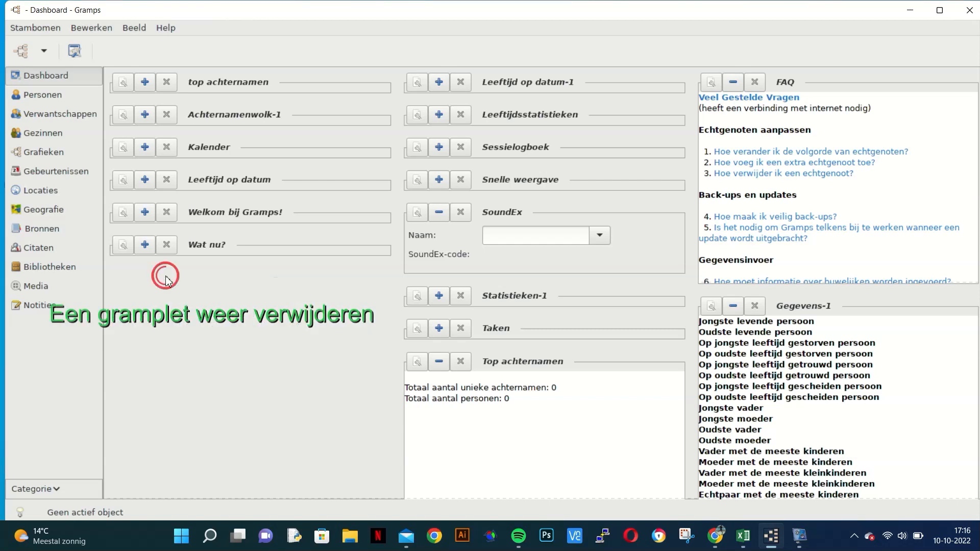
left_click(170, 246)
left_click(167, 212)
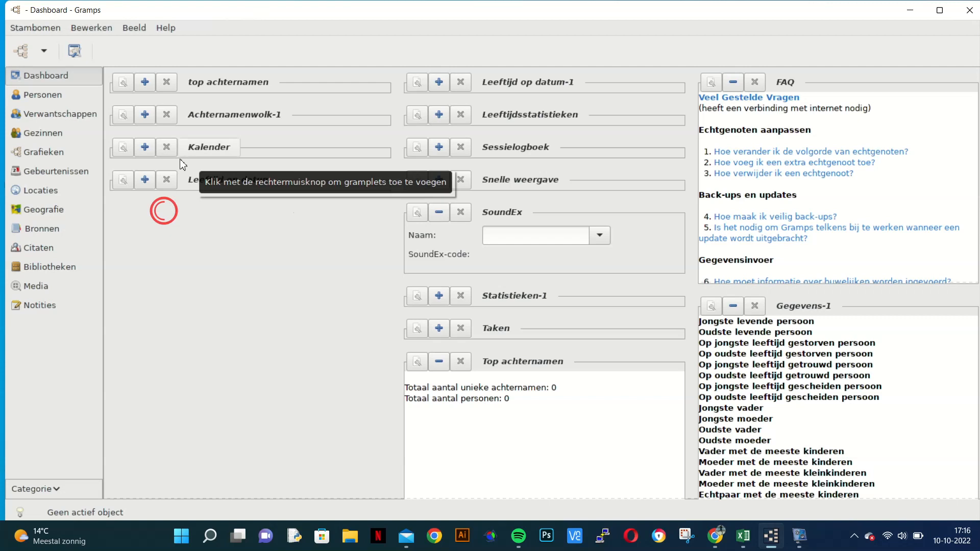
left_click(166, 179)
left_click(166, 147)
left_click(167, 114)
left_click(168, 82)
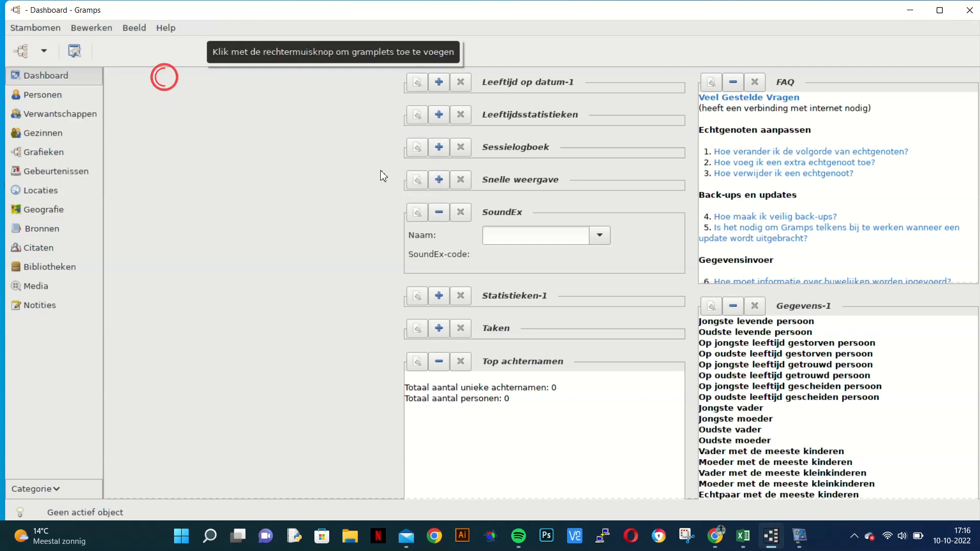
Step: Remove all the gramplets from the middle column, from Leeftijd op datum down to Top achternamen
left_click(460, 82)
left_click(461, 82)
left_click(460, 84)
left_click(460, 83)
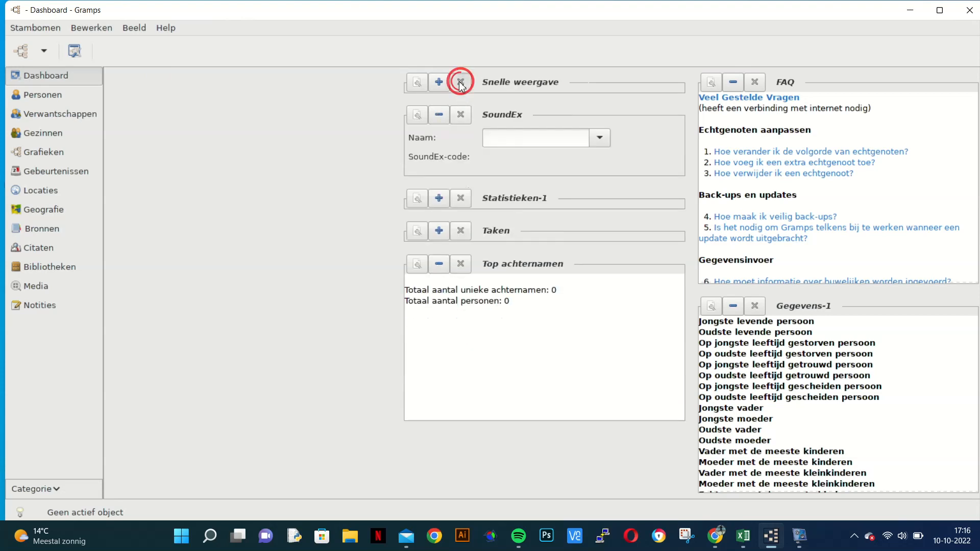
left_click(460, 82)
left_click(460, 83)
left_click(461, 82)
left_click(460, 82)
left_click(464, 88)
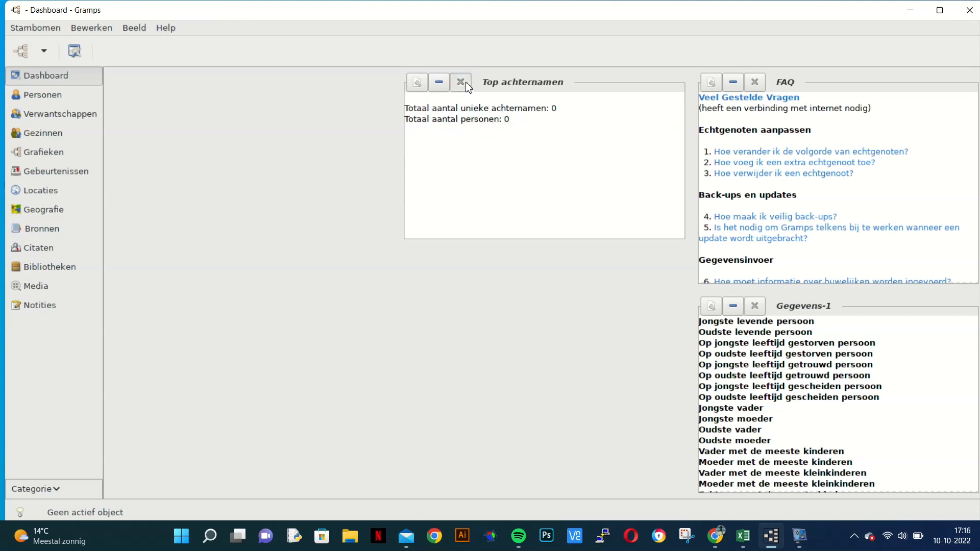
Step: Remove the FAQ and Gegevens gramplets from the right column
left_click(754, 82)
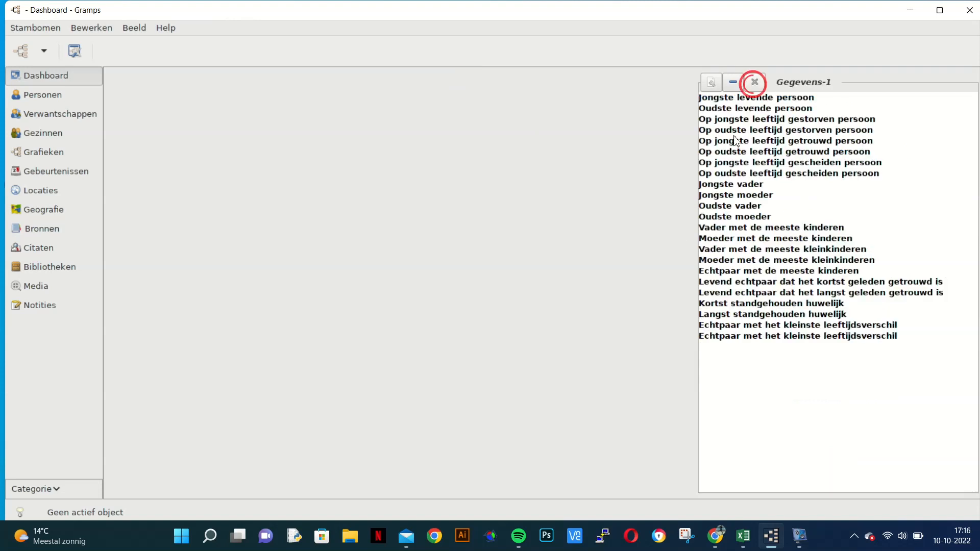
left_click(754, 82)
right_click(130, 141)
Step: Set the dashboard's number of gramplet columns to 2
left_click(74, 50)
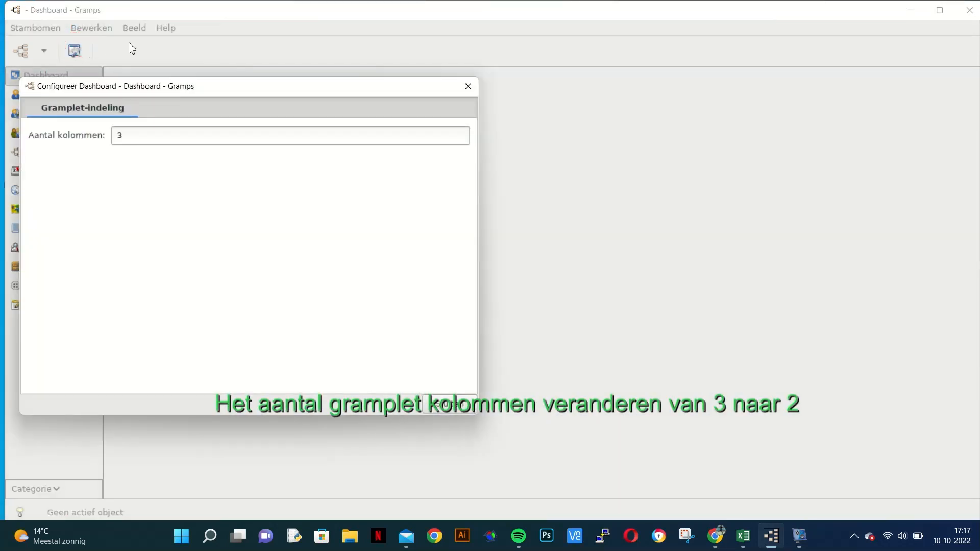
left_click_drag(145, 79, 144, 84)
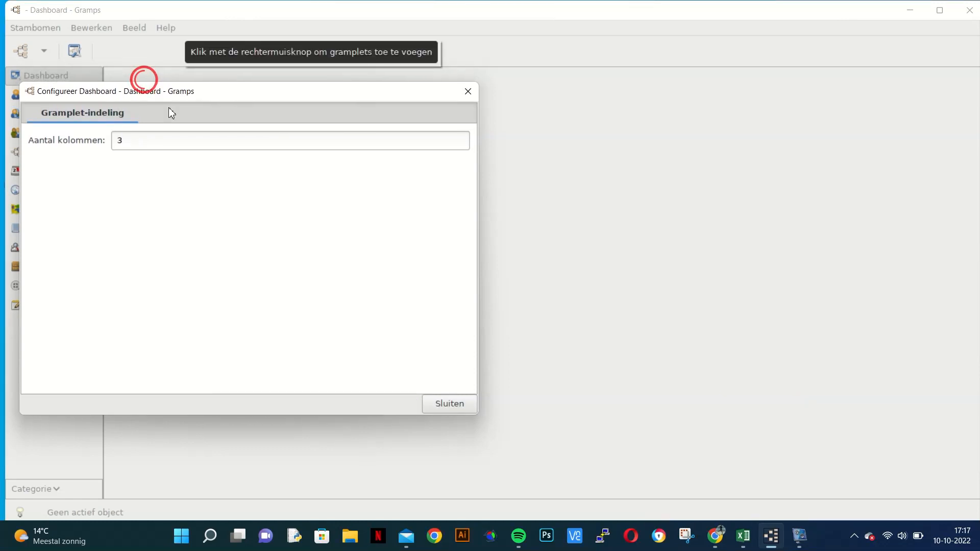
left_click(127, 138)
key("BackSpace")
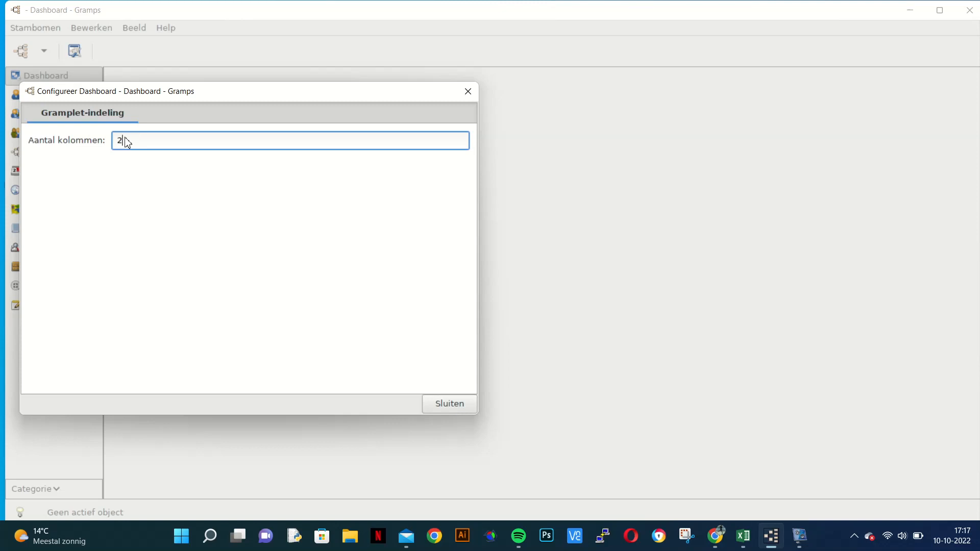
left_click(452, 405)
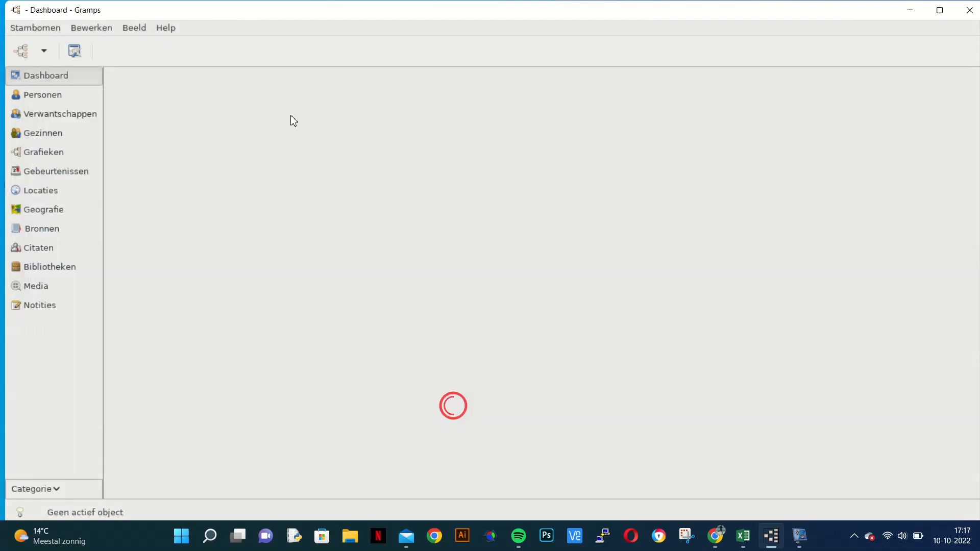
Step: Add a Gegevens gramplet to the left column of the empty dashboard
right_click(282, 119)
mouse_move(338, 122)
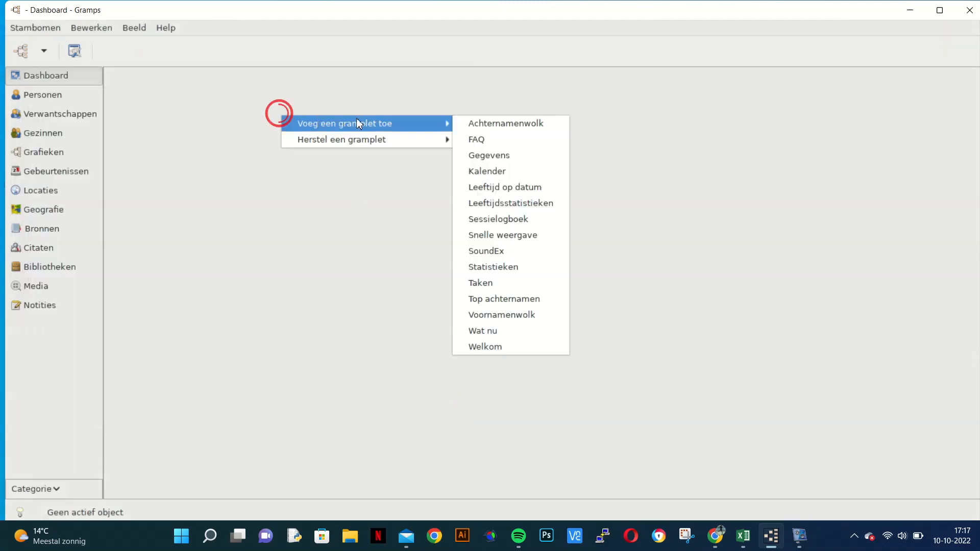
left_click(472, 153)
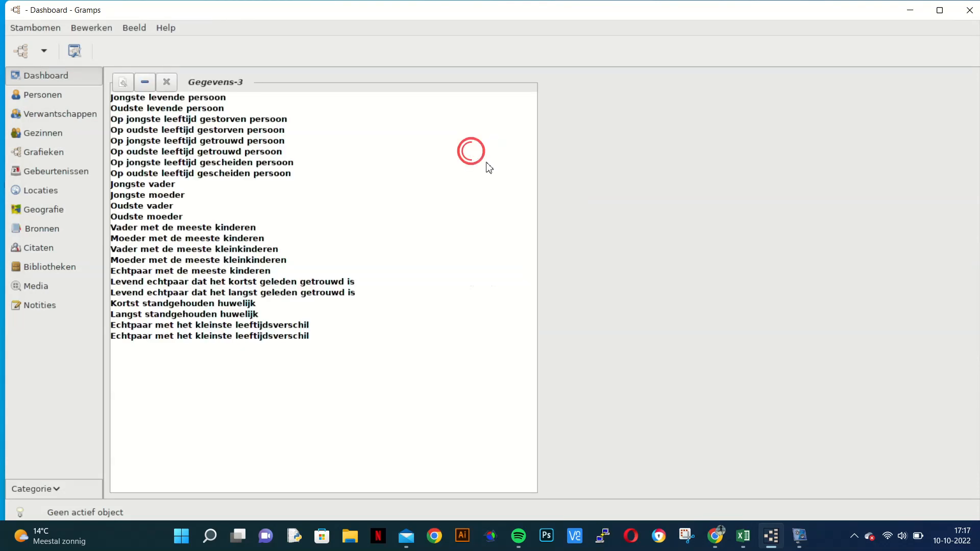
Step: Add a Statistieken gramplet to the empty right column of the dashboard
right_click(605, 136)
mouse_move(641, 142)
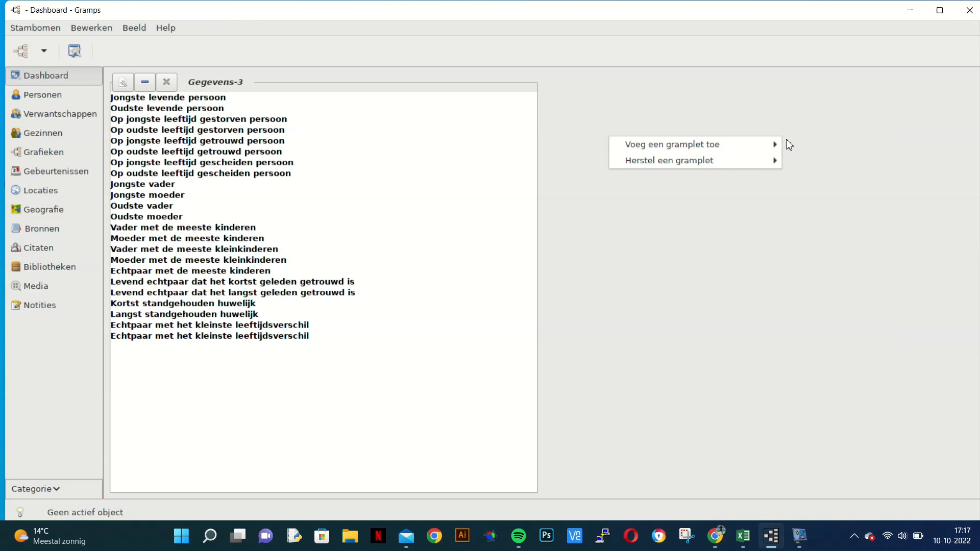
mouse_move(773, 145)
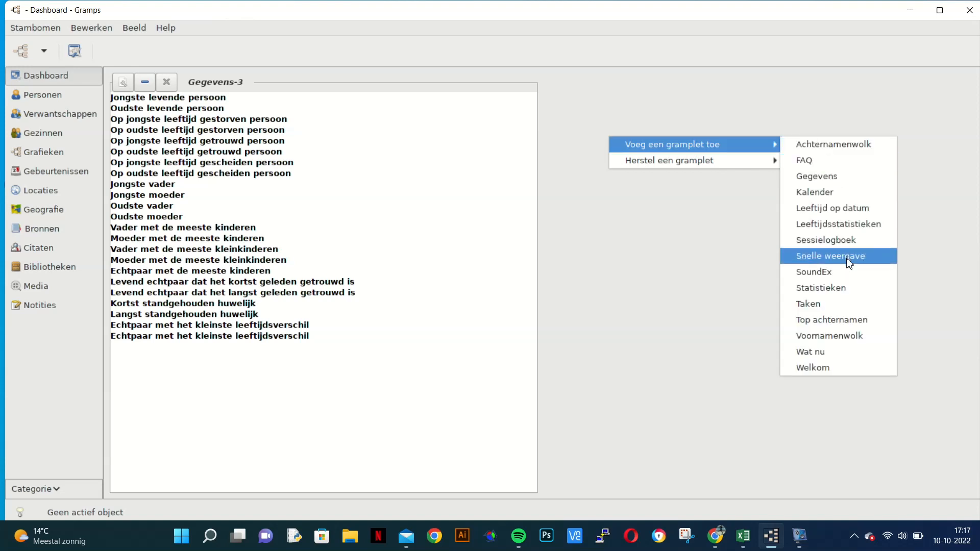
left_click(844, 287)
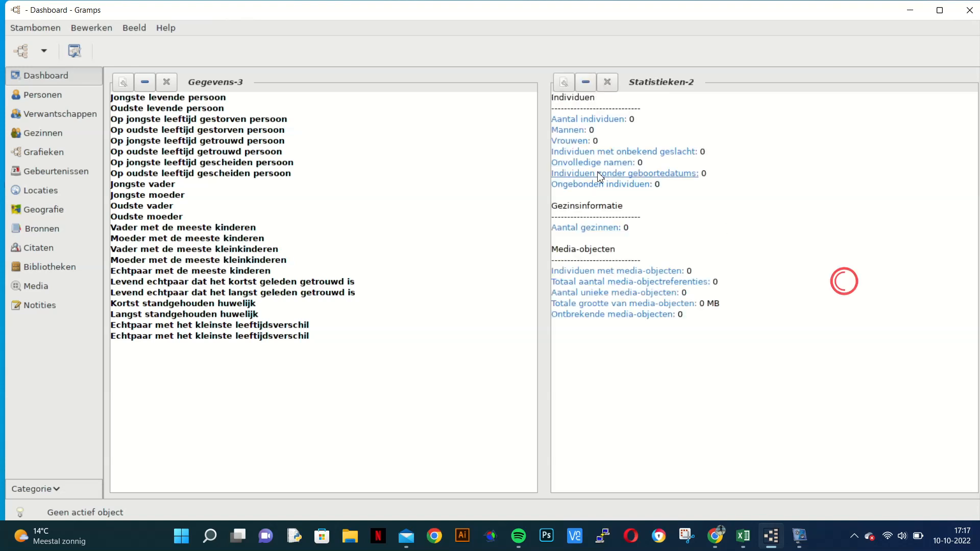
Step: Add an Achternamenwolk gramplet below Gegevens in the left column
right_click(545, 101)
mouse_move(615, 109)
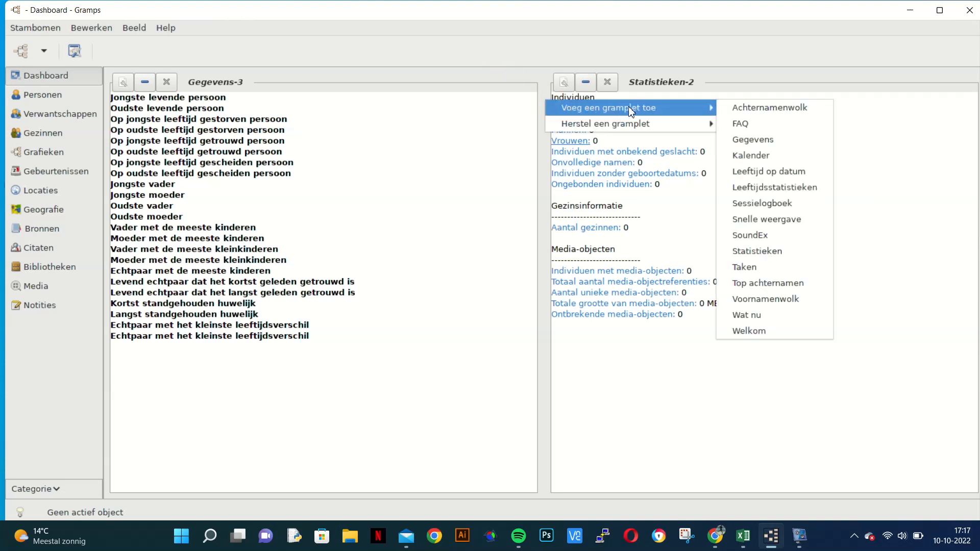
left_click(742, 108)
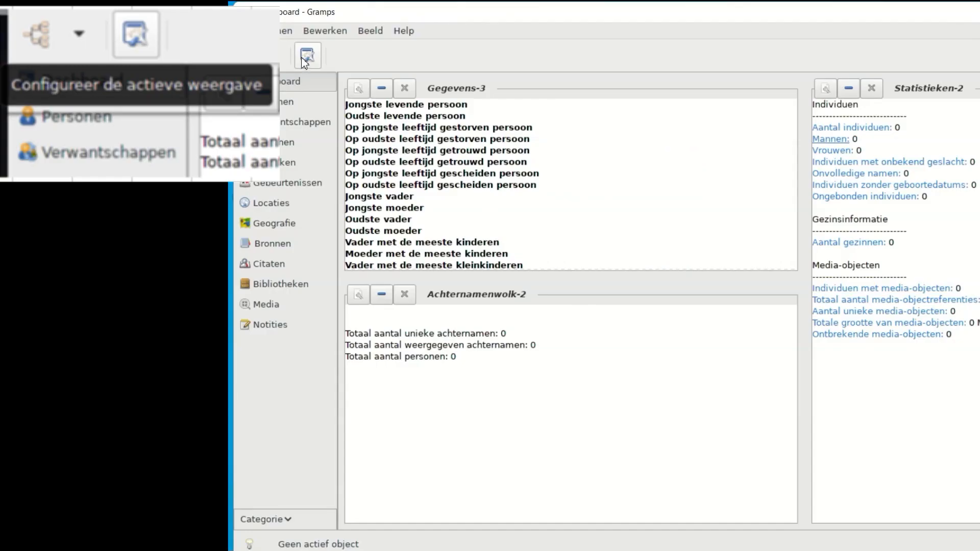
Step: Open the dashboard configuration beside the gramplets and set the Achternamenwolk gramplet's non-maximized height to 150
left_click(74, 51)
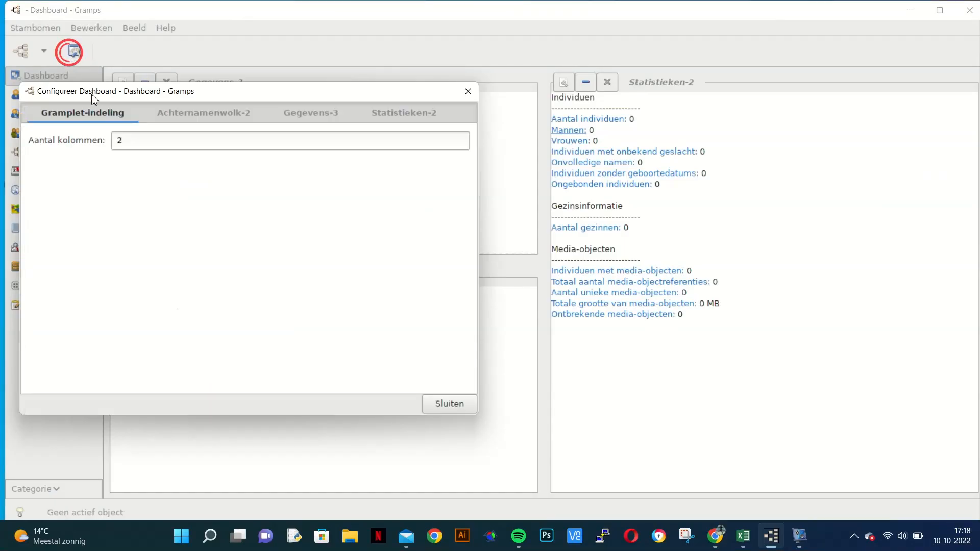
left_click(173, 112)
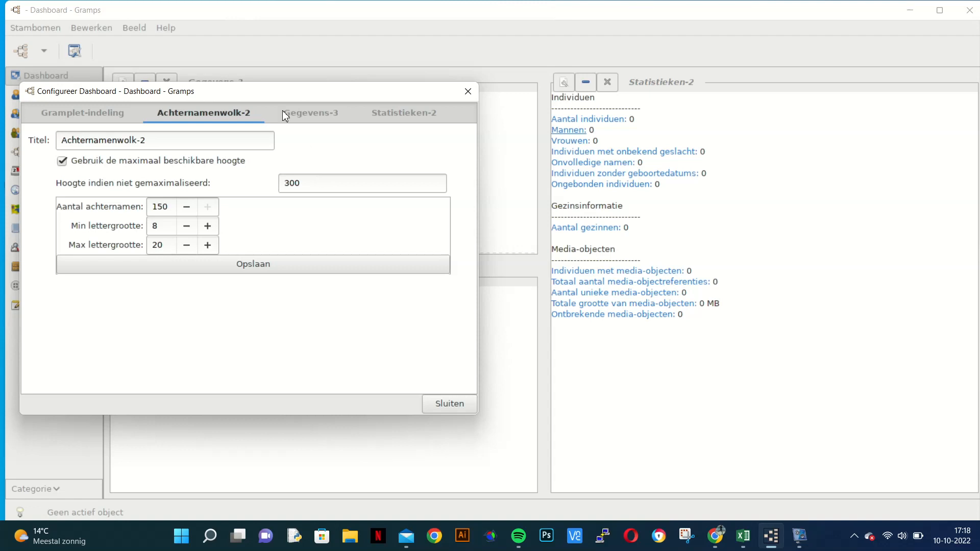
left_click_drag(227, 99, 717, 52)
scroll(291, 189, "down", 3)
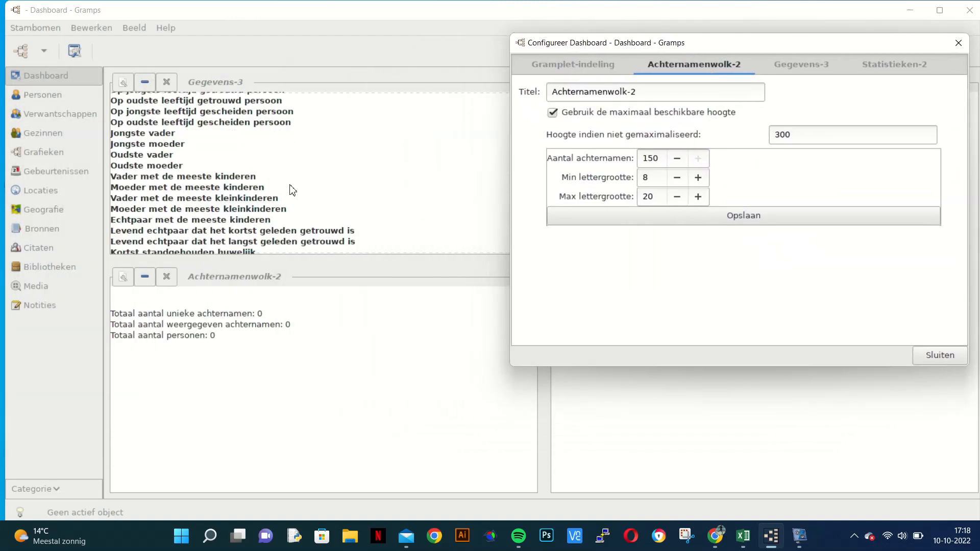
scroll(290, 187, "up", 1)
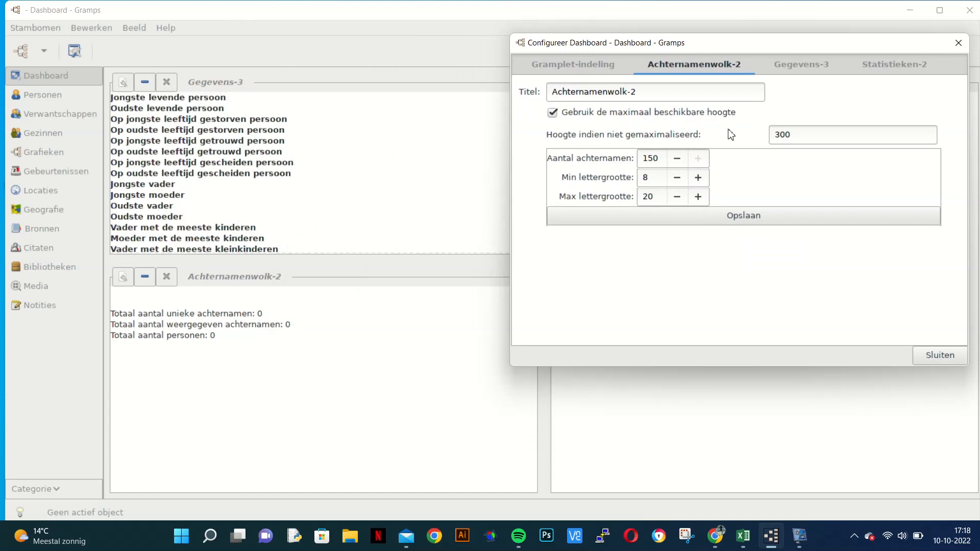
left_click(801, 131)
left_click_drag(794, 133, 764, 138)
type("150")
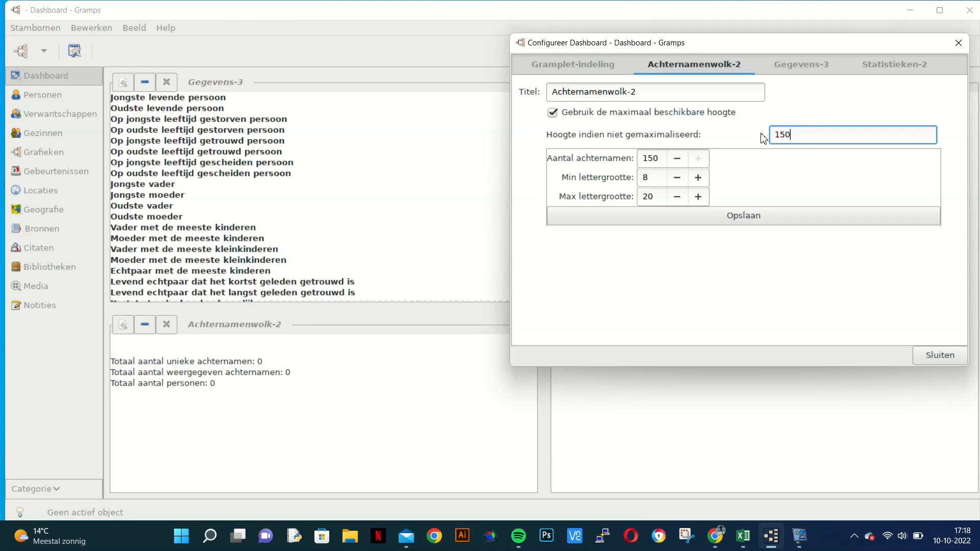
scroll(316, 230, "down", 2)
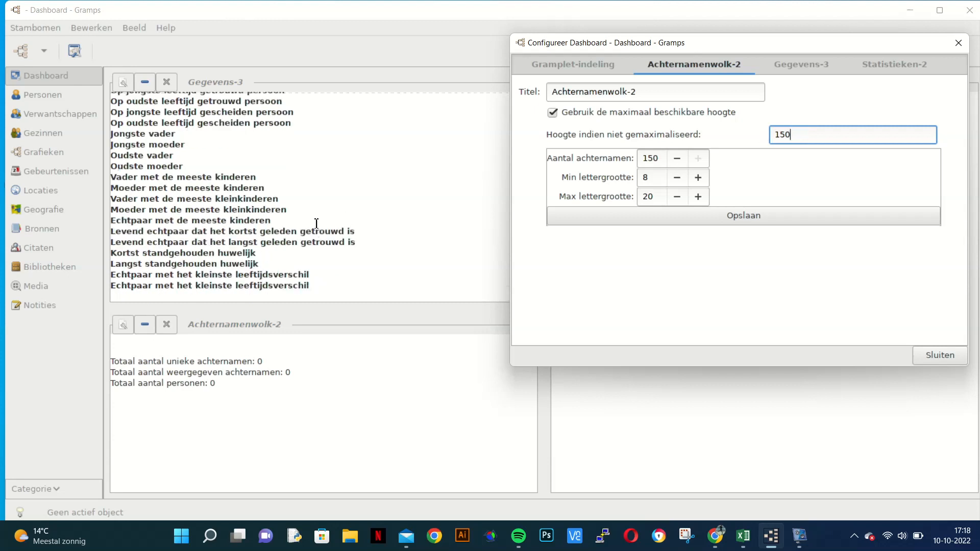
scroll(317, 221, "up", 2)
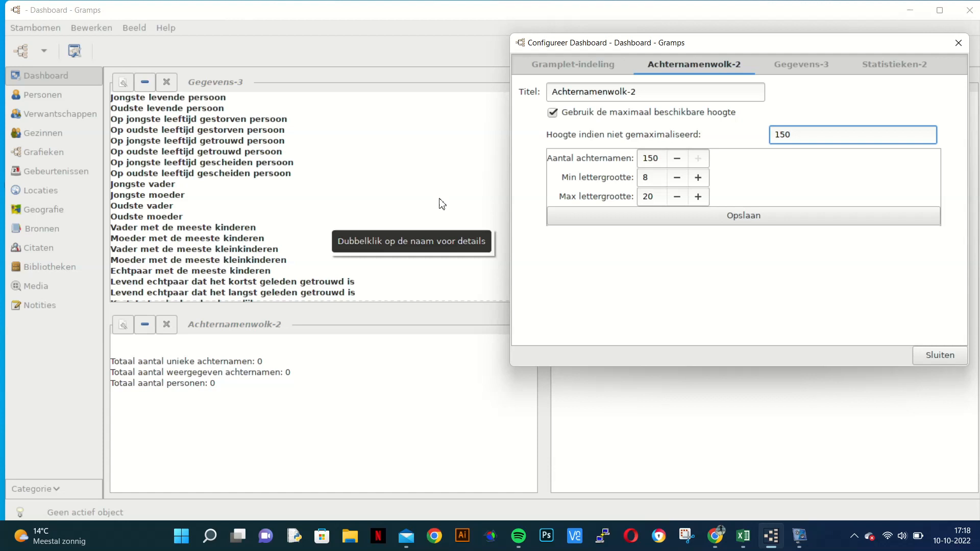
Step: Shorten the surname cloud gramplet's title to Achternamenwolk and save its options
left_click(645, 92)
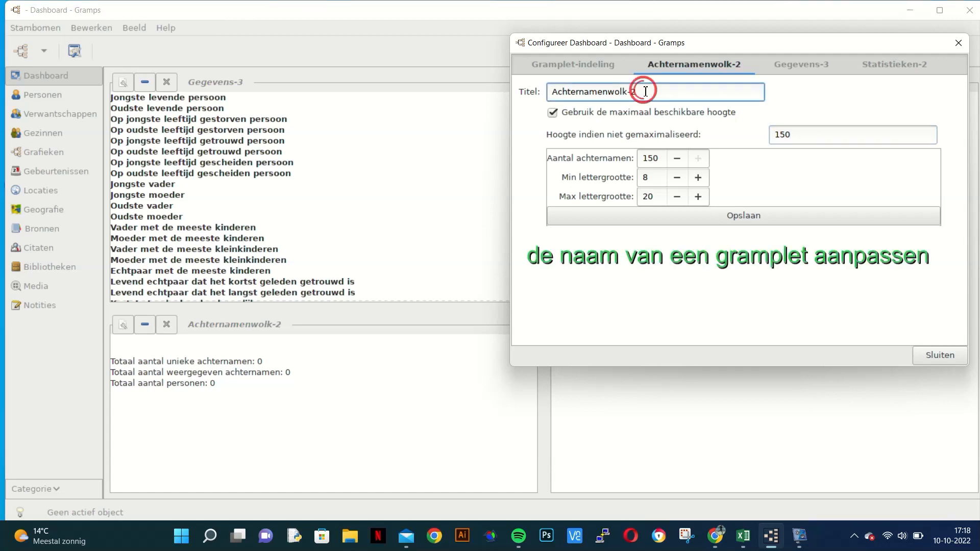
key("BackSpace")
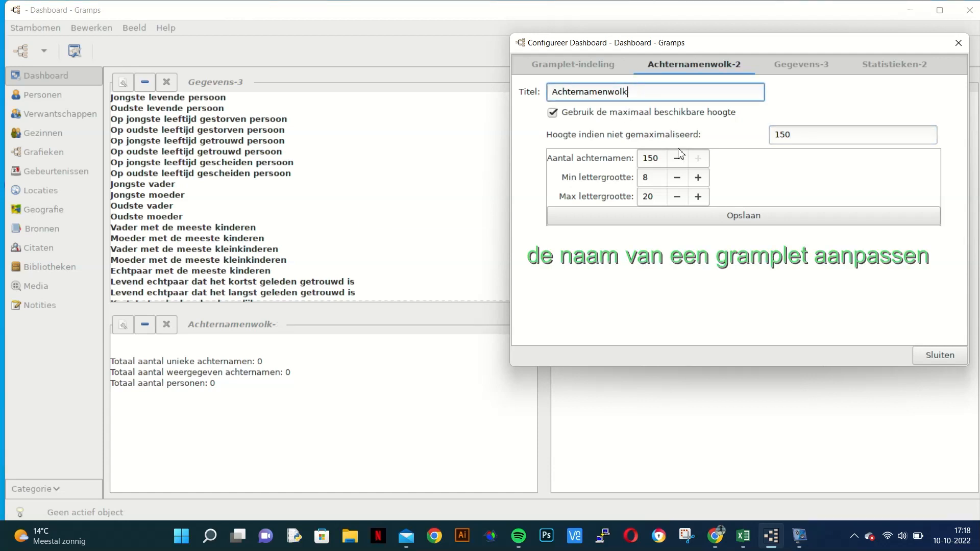
left_click(728, 215)
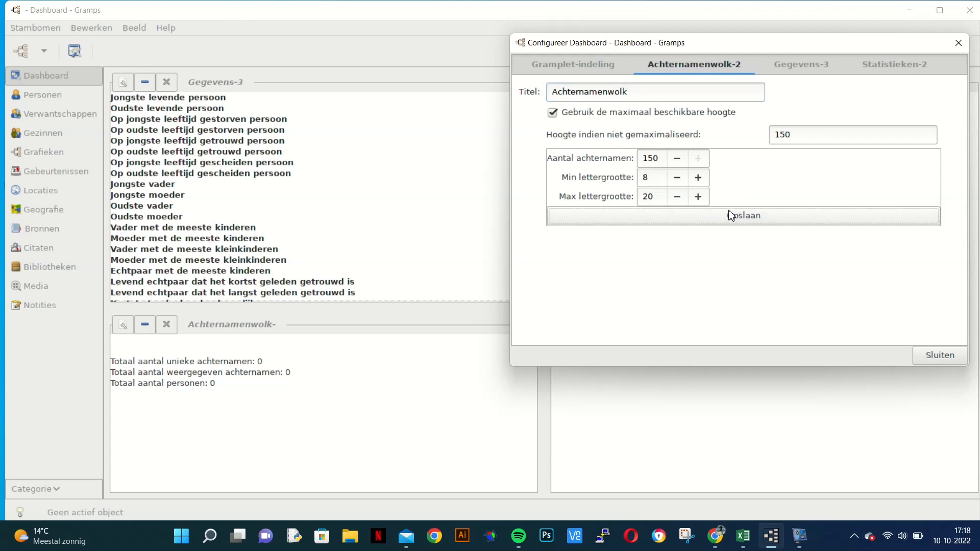
Step: Retitle the Gegevens-3 gramplet as Gegevens and set its non-maximized height to 150
left_click(800, 63)
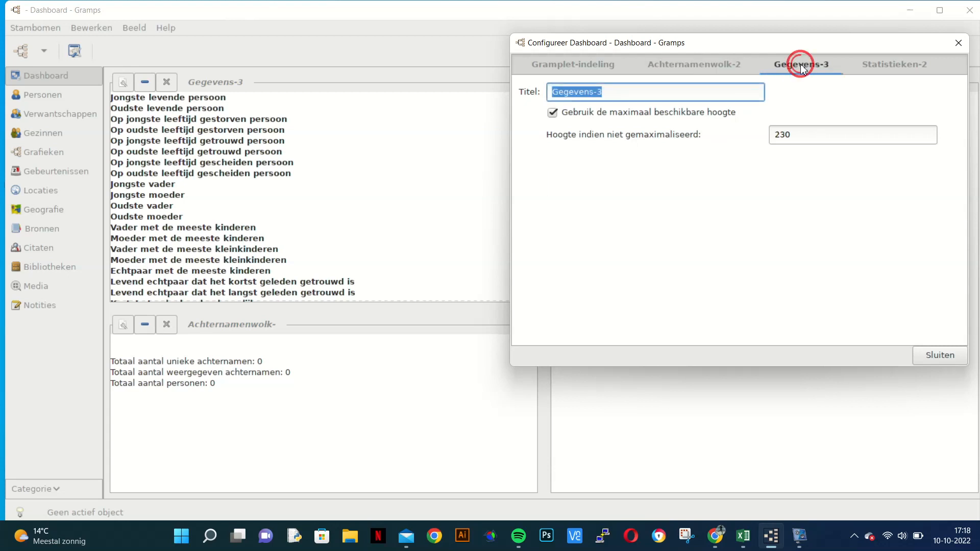
left_click(620, 89)
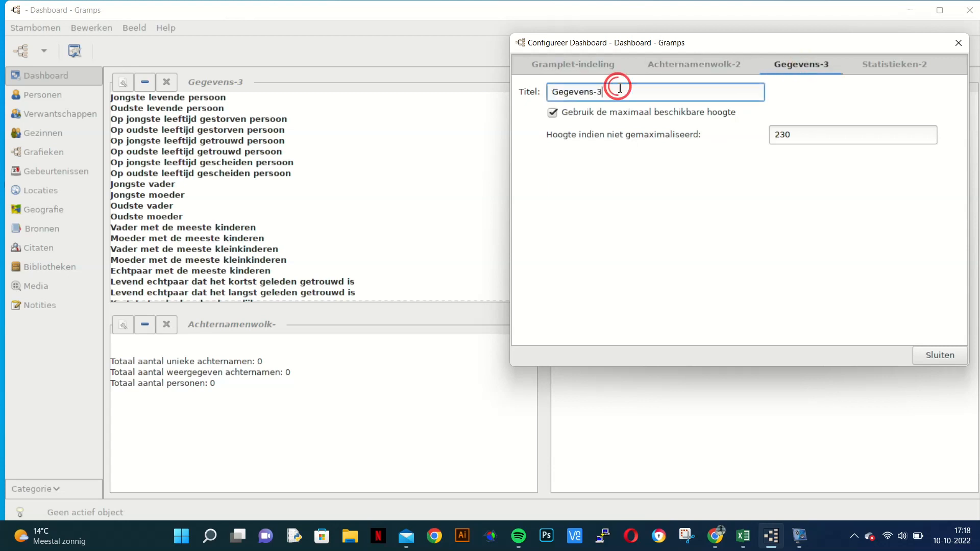
key("BackSpace")
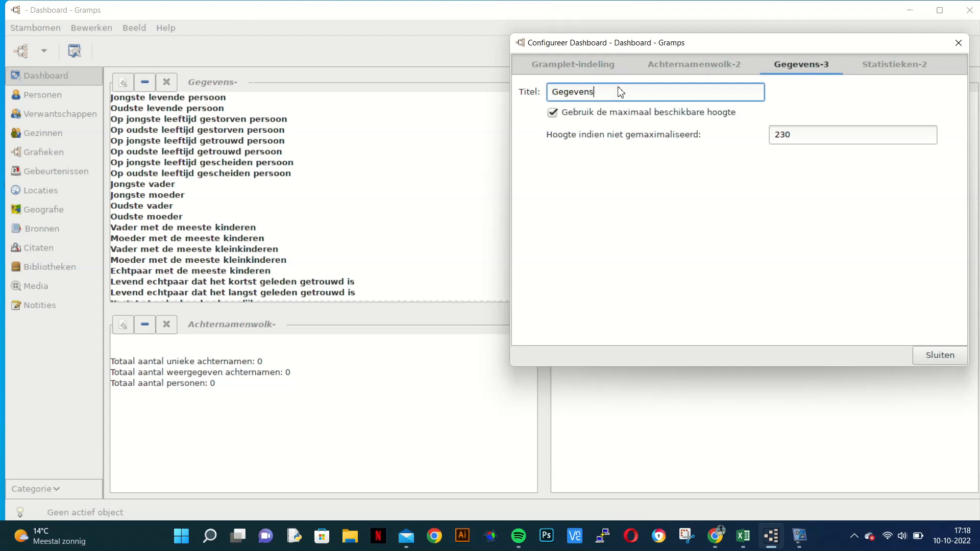
double_click(792, 133)
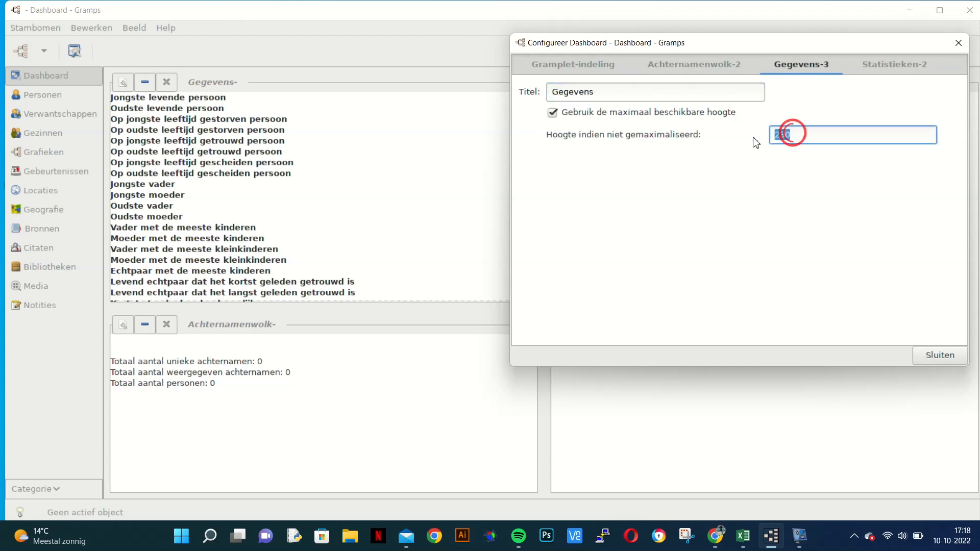
type("150")
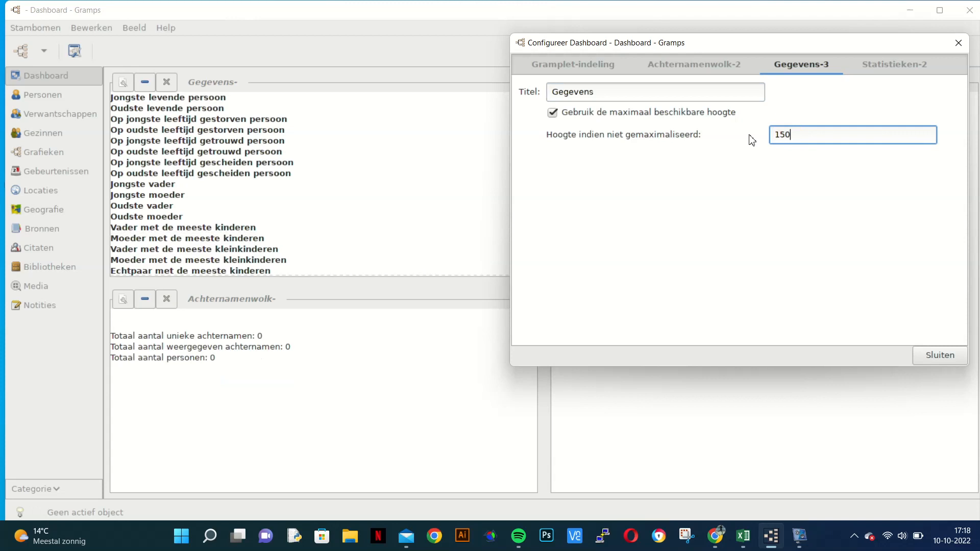
Step: Retitle the Statistieken-2 gramplet as Statistieken, set its non-maximized height to 150, and close the dashboard configuration
left_click(899, 63)
left_click(629, 93)
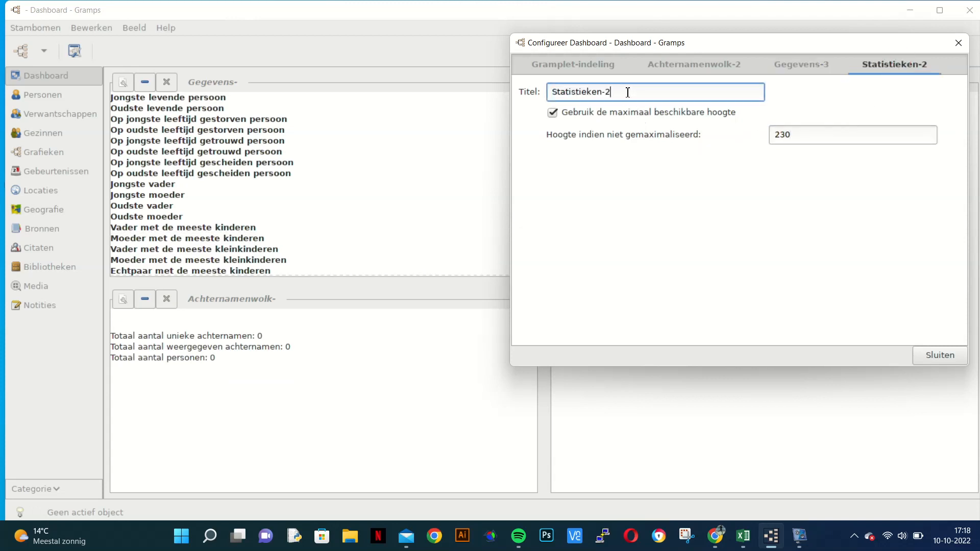
key("BackSpace")
left_click(799, 134)
left_click_drag(800, 133, 762, 139)
type("150")
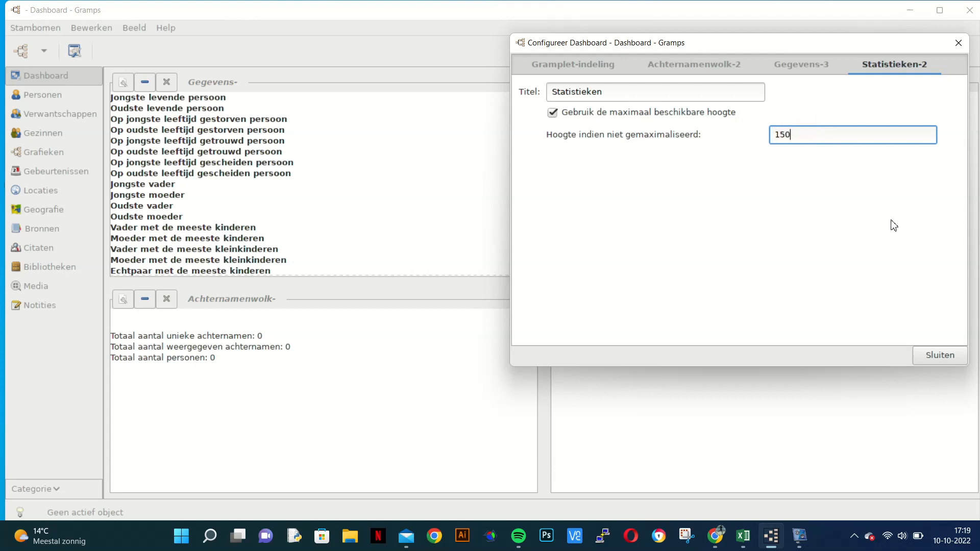
left_click(566, 65)
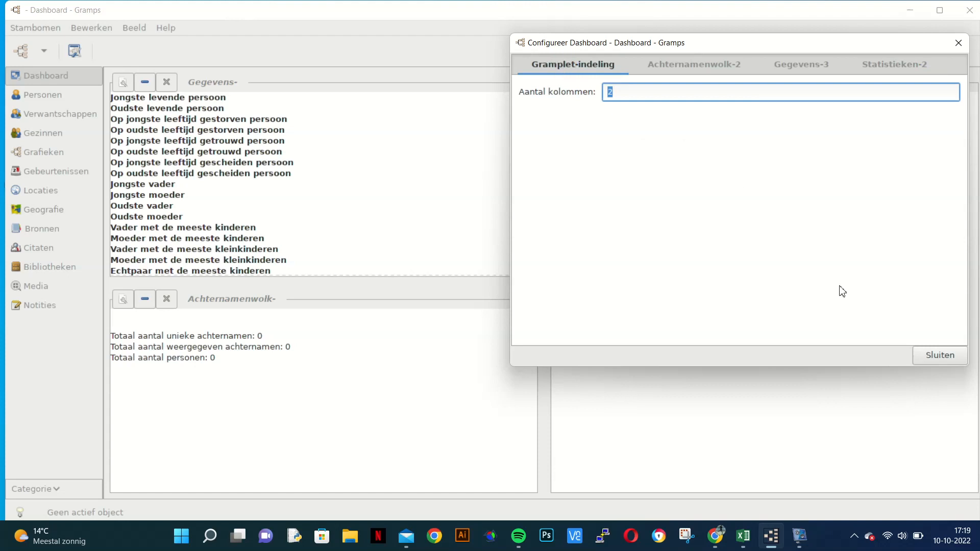
left_click(932, 355)
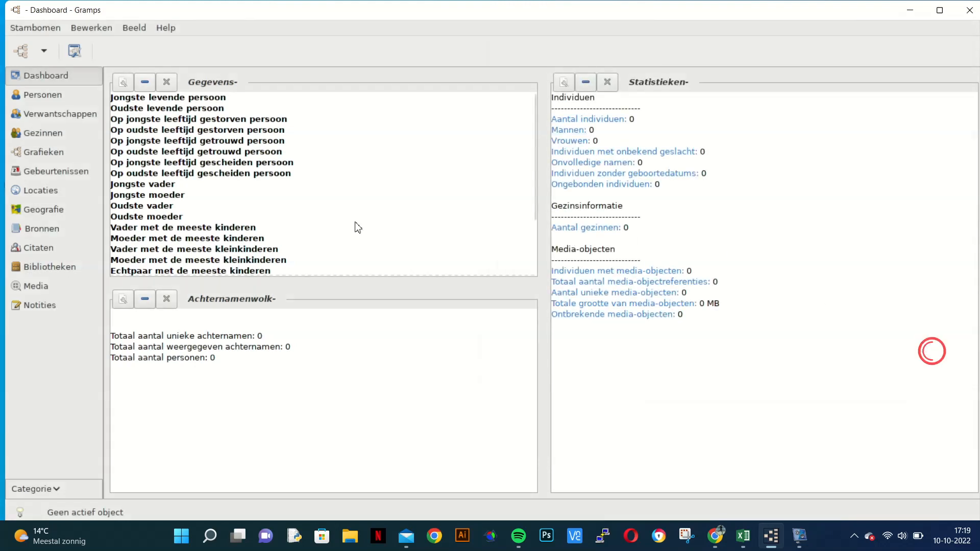